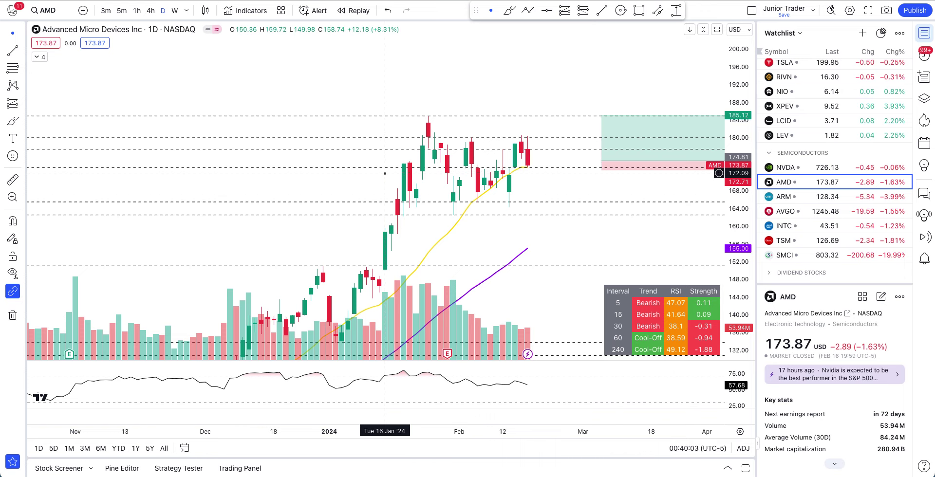
Move the long position on the AMD daily chart back in time so that it starts on 13 February 2024.
left_click(632, 134)
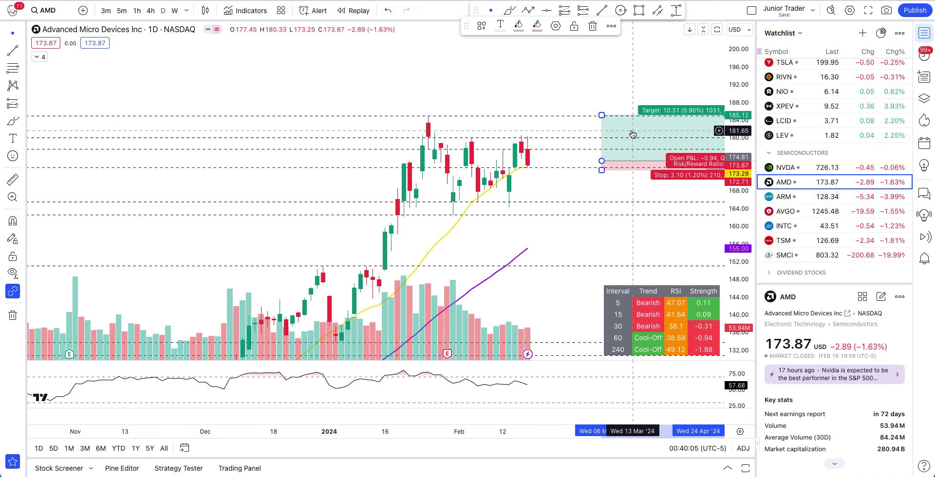
key("Left")
key("Left")
key("Left")
key("Left")
key("Left")
key("Left")
key("Left")
key("Left")
key("Left")
key("Left")
key("Left")
key("Left")
key("Left")
key("Left")
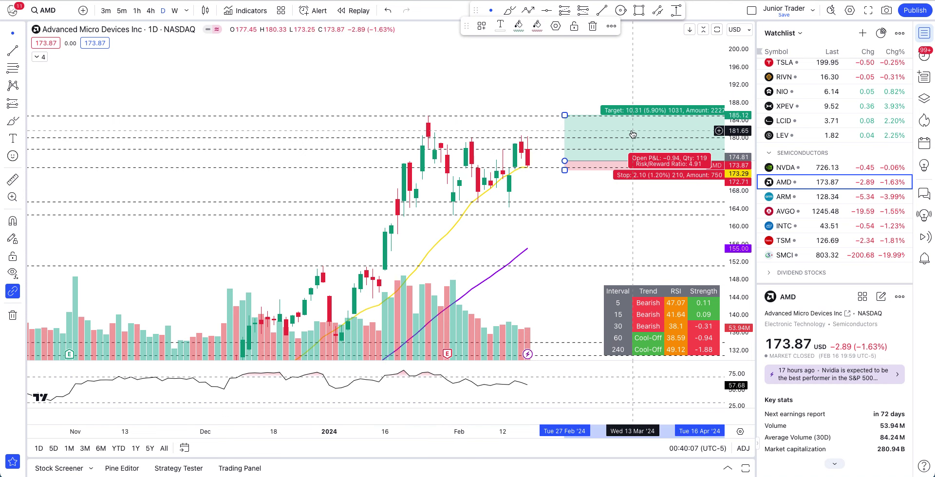
key("Left")
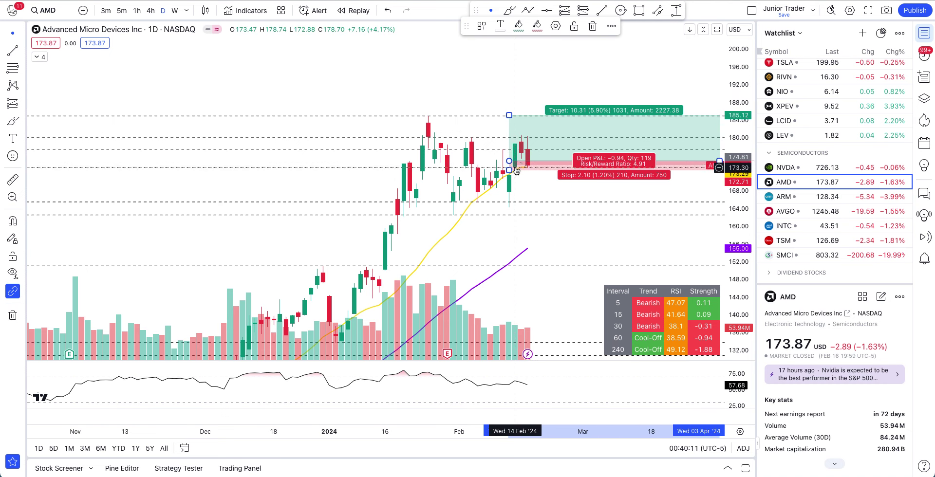
Circle the 13 February candle with the brush and undo it, then underline its low near 165.31 and undo that line.
scroll(516, 170, "down", 2)
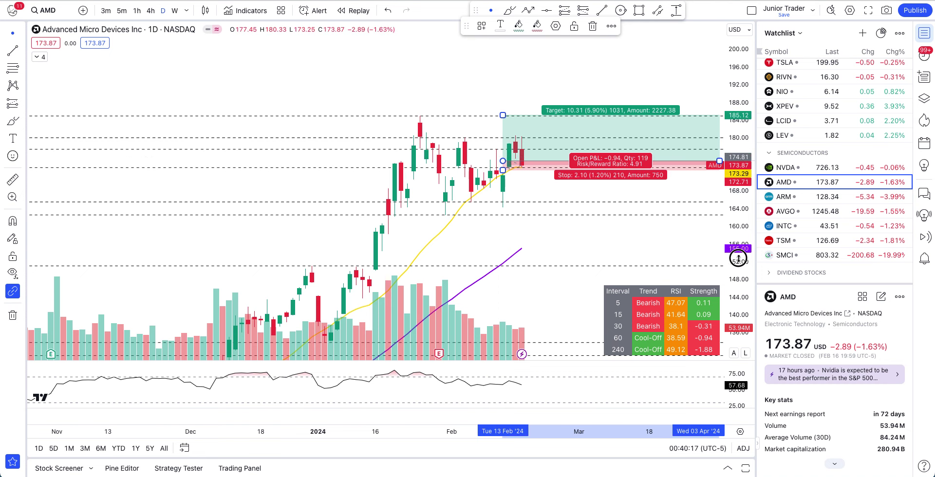
left_click_drag(738, 258, 738, 193)
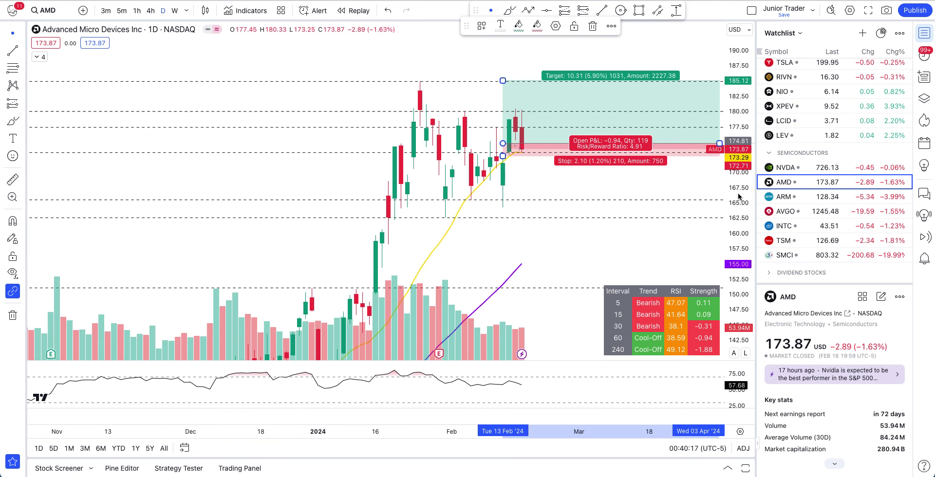
left_click_drag(466, 27, 465, 35)
left_click(509, 10)
mouse_move(497, 161)
left_mouse_down()
mouse_move(538, 170)
mouse_move(490, 207)
mouse_move(503, 167)
left_mouse_up()
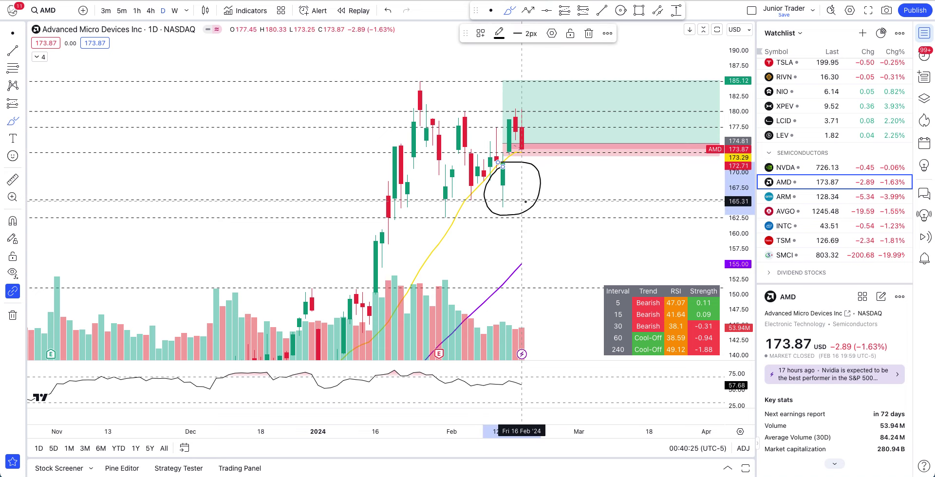
key("ctrl+z")
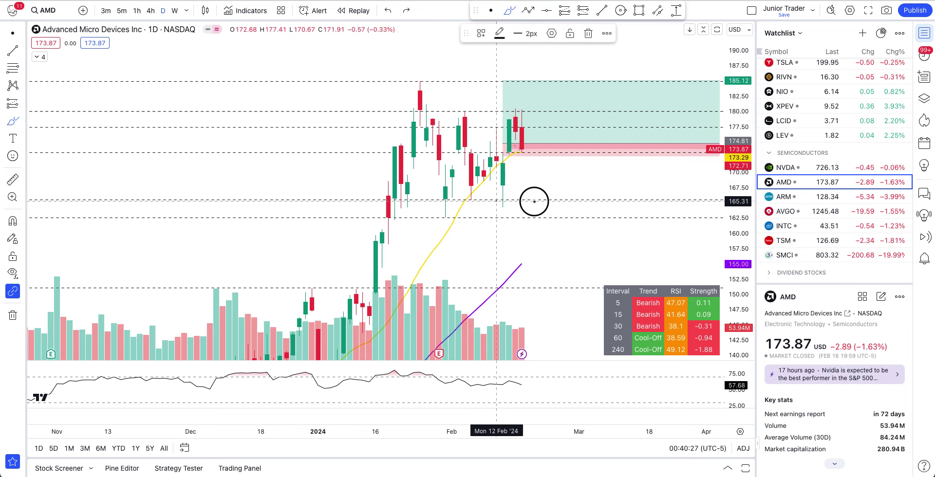
left_click_drag(499, 201, 553, 201)
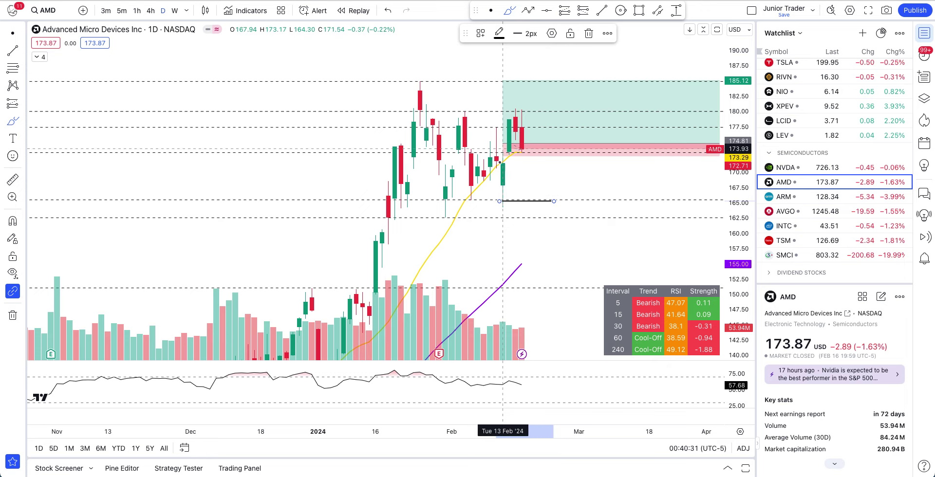
key("ctrl+z")
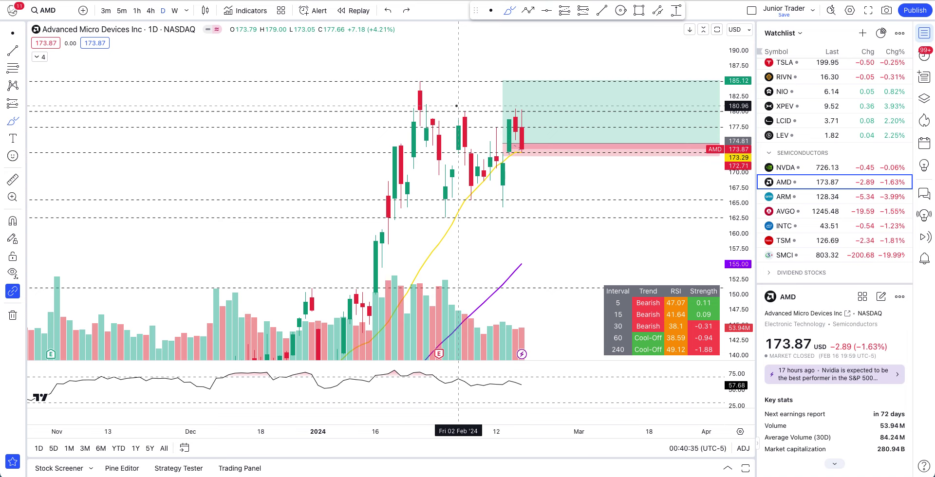
Switch the AMD chart to the 1-hour interval and shift the long position's start to 13 February 18:00 with entry at 174.82.
left_click(137, 10)
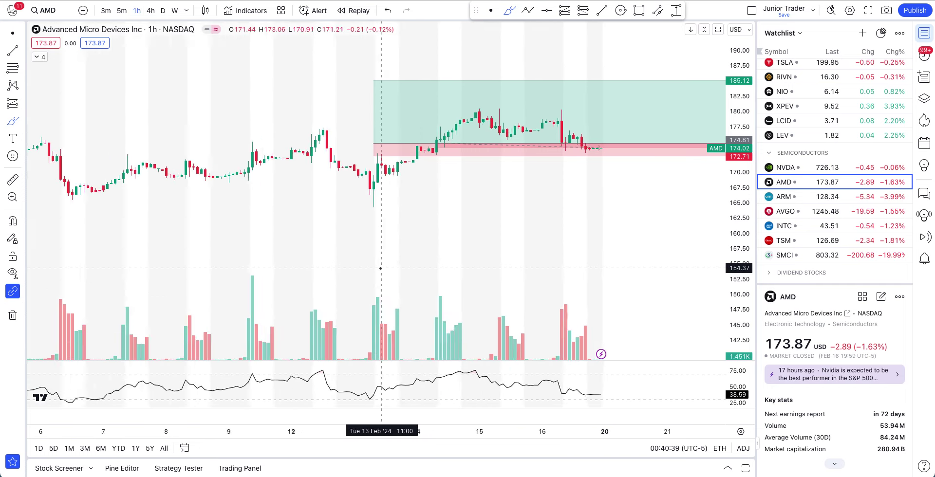
left_click_drag(738, 282, 738, 229)
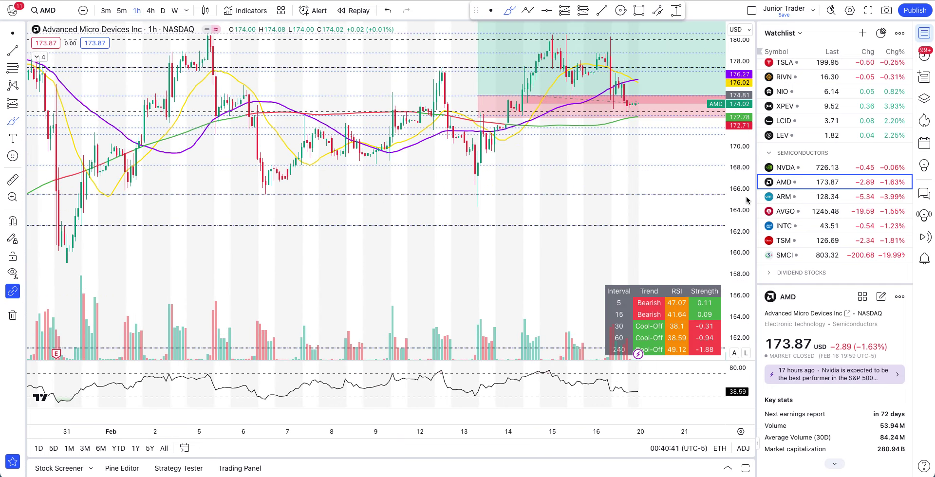
left_click(491, 11)
left_click_drag(468, 87, 420, 134)
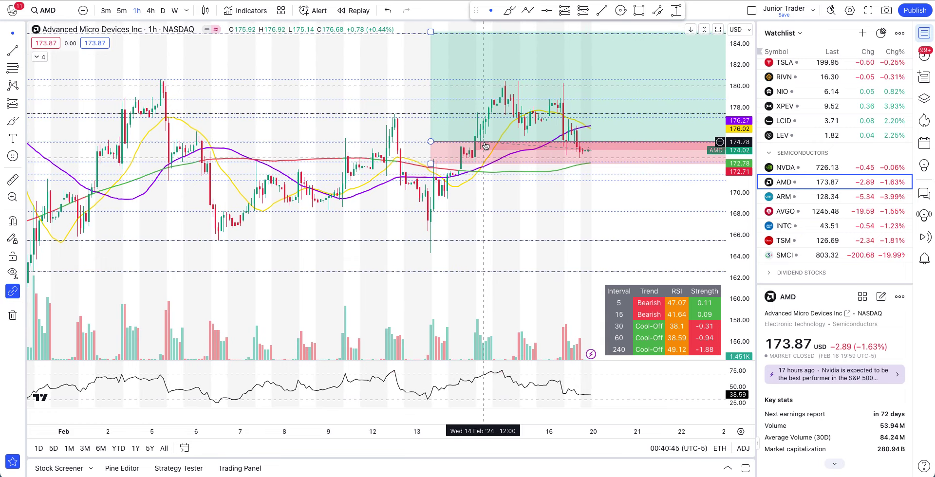
mouse_move(430, 141)
left_mouse_down()
mouse_move(466, 143)
mouse_move(455, 143)
left_mouse_up()
left_click_drag(413, 79, 372, 121)
Brush a line along the 14–16 February highs near 180, circle the 14 February rally and undo the circle.
left_click(509, 10)
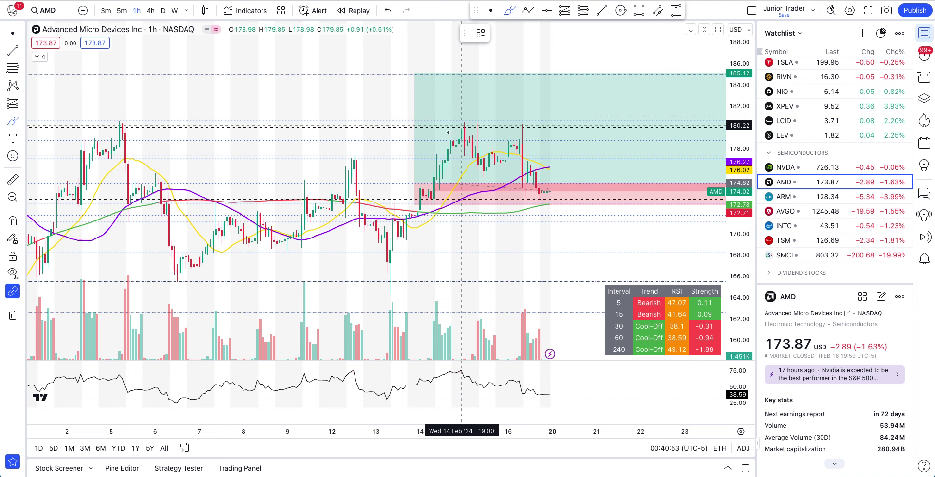
left_click_drag(442, 128, 550, 125)
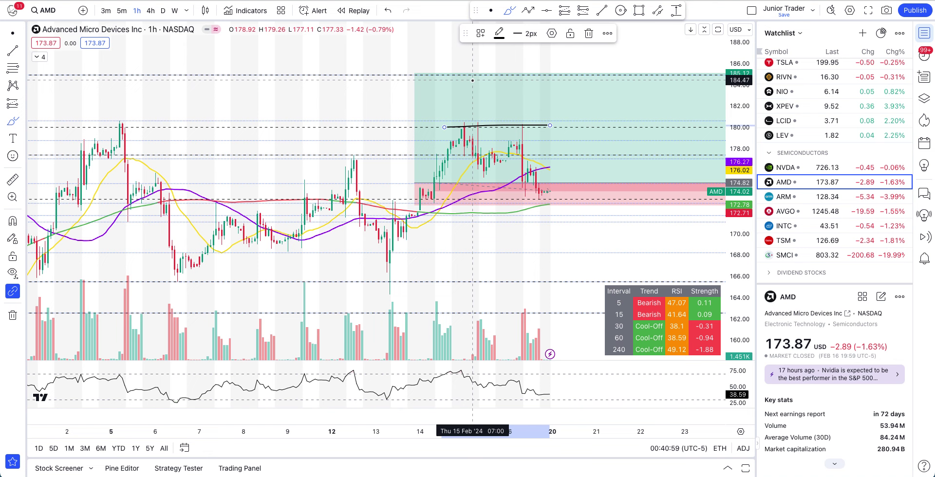
left_click(433, 173)
mouse_move(434, 173)
left_mouse_down()
mouse_move(468, 126)
mouse_move(503, 141)
mouse_move(443, 180)
mouse_move(432, 176)
left_mouse_up()
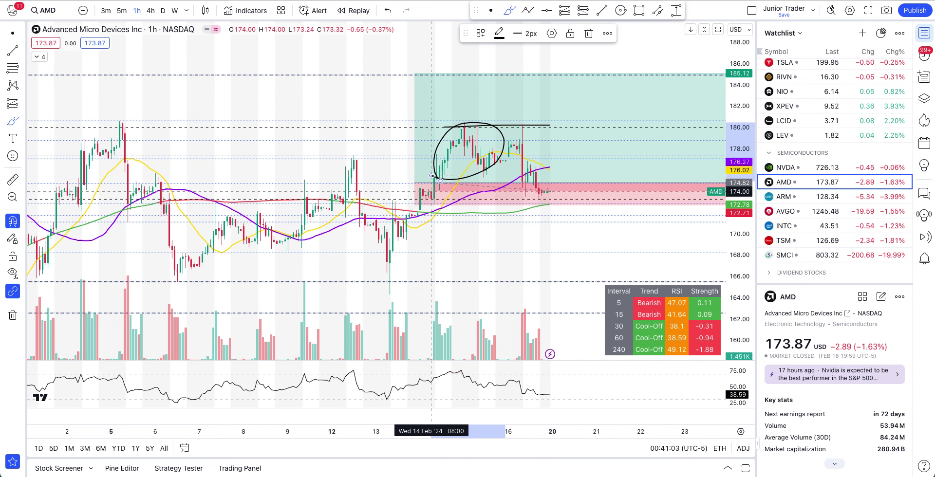
key("ctrl+z")
Circle the last 16 February candles with the brush, then undo both the circle and the line along the highs.
left_click(524, 186)
mouse_move(524, 185)
left_mouse_down()
mouse_move(559, 198)
mouse_move(547, 183)
left_mouse_up()
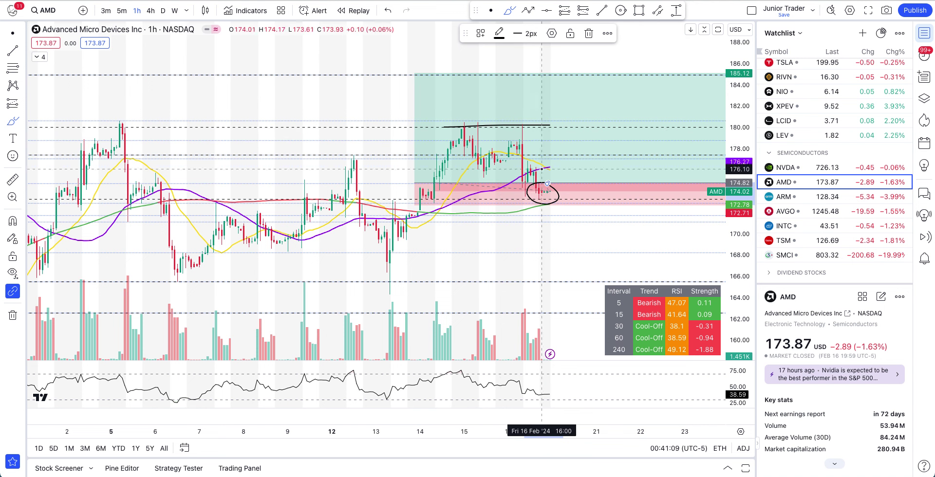
key("ctrl+z")
key("ctrl+z")
Brush a short line above the latest candles and a stroke down the 16 February drop, undoing both marks.
left_click_drag(527, 157, 551, 156)
key("ctrl+z")
mouse_move(506, 132)
left_mouse_down()
mouse_move(528, 134)
mouse_move(525, 185)
left_mouse_up()
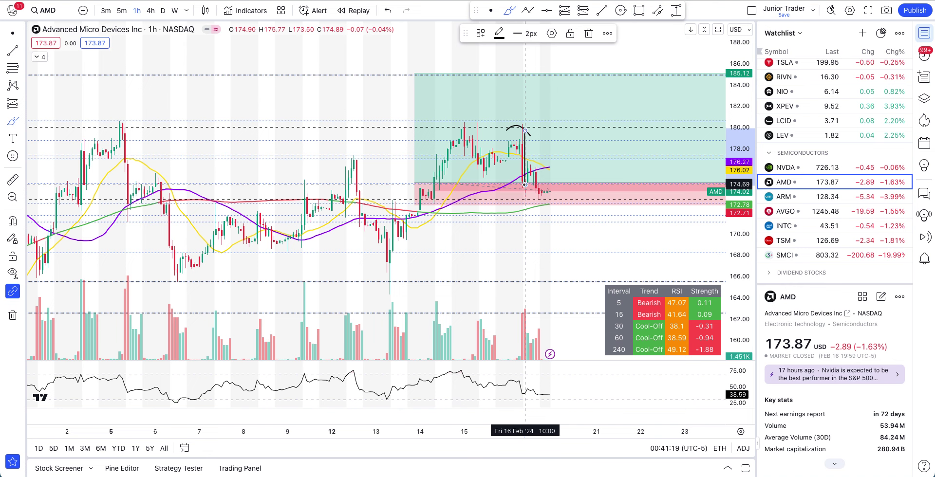
key("ctrl+z")
key("ctrl+z")
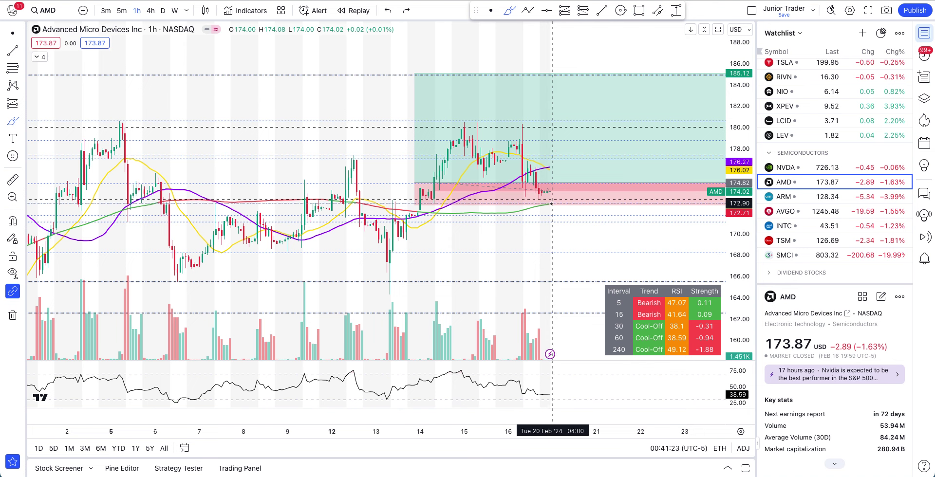
Brush a short line along the dashed support near 173.3 and a mark near 180, undoing each one.
left_click_drag(556, 200, 512, 199)
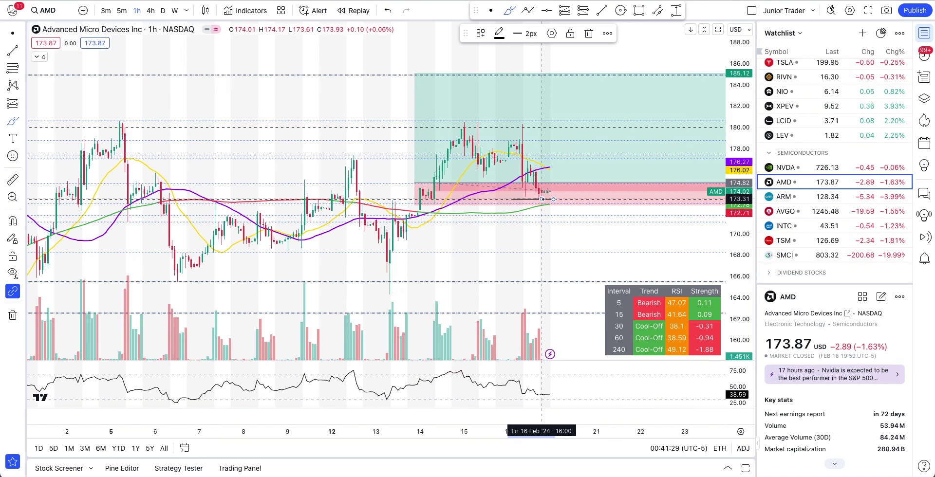
key("ctrl+z")
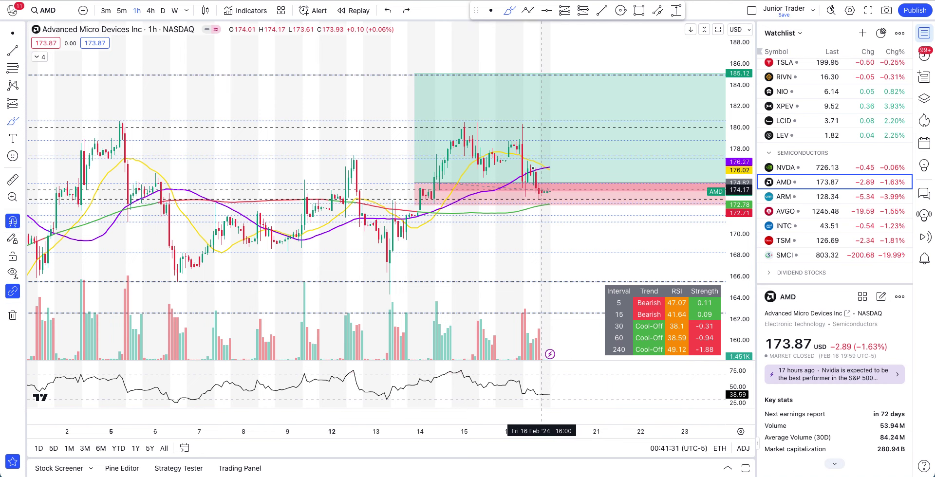
mouse_move(553, 119)
left_mouse_down()
mouse_move(472, 108)
mouse_move(549, 122)
left_mouse_up()
key("ctrl+z")
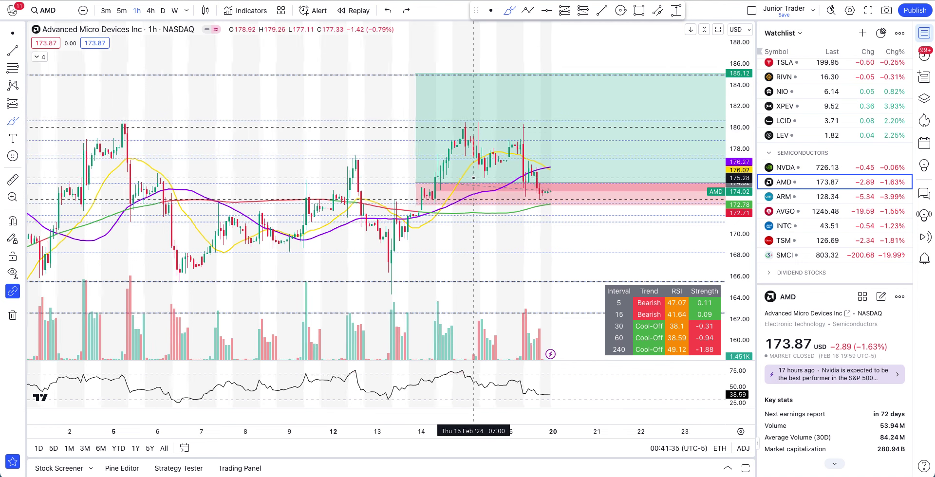
Brush a horizontal line near 177.43 and an upward curve from the 180 level, then undo both marks.
scroll(658, 121, "down", 3)
key("Escape")
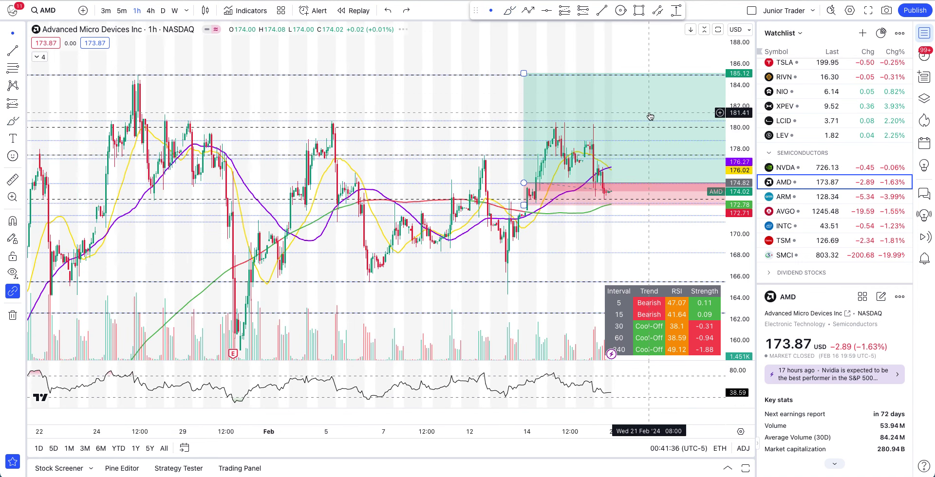
left_click(651, 116)
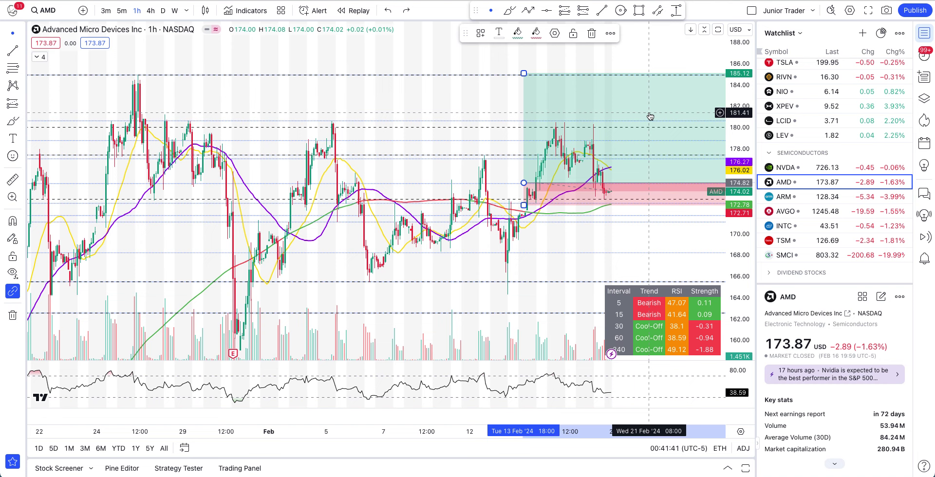
left_click(509, 10)
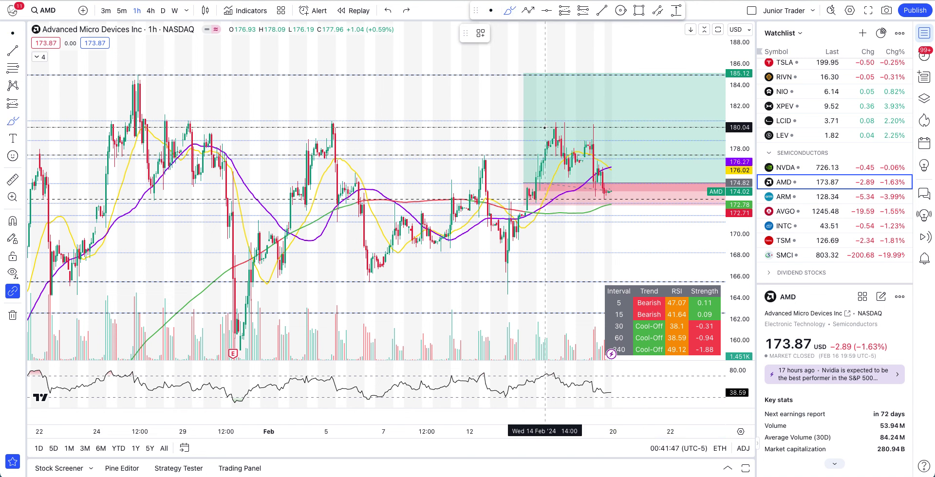
left_click(628, 128)
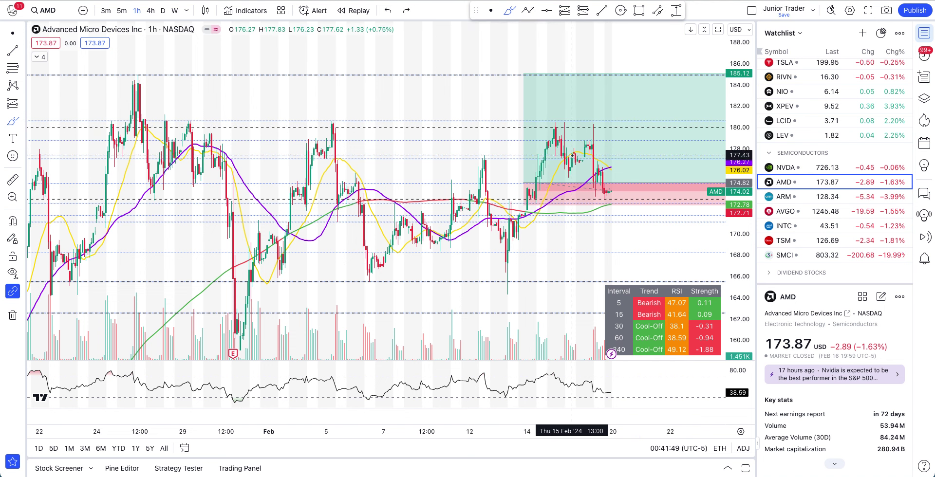
left_click_drag(576, 155, 619, 154)
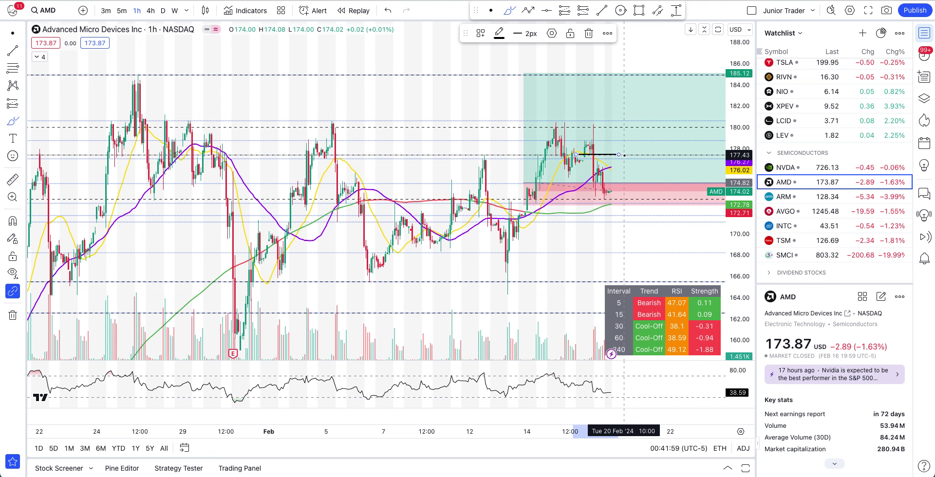
left_click_drag(587, 128, 627, 90)
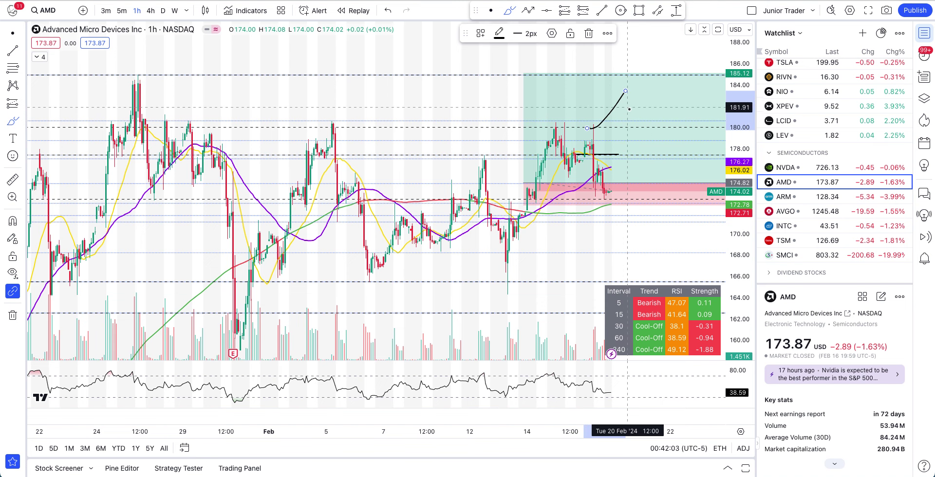
key("ctrl+z")
key("Escape")
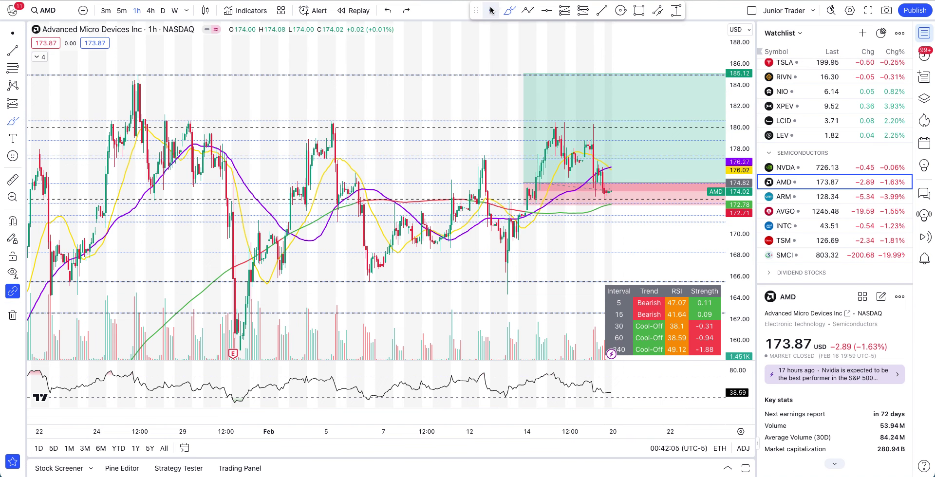
Delete the long position drawing from the AMD chart.
left_click_drag(548, 56, 638, 137)
left_click(637, 142)
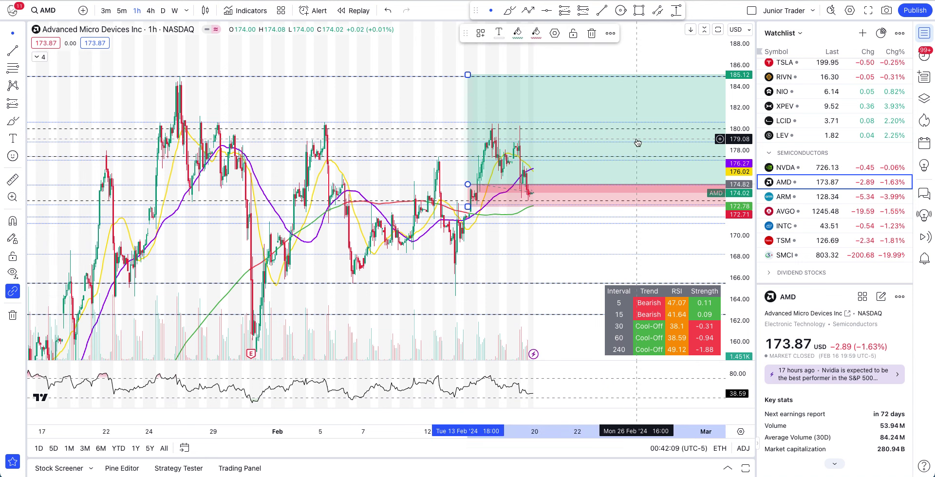
key("Delete")
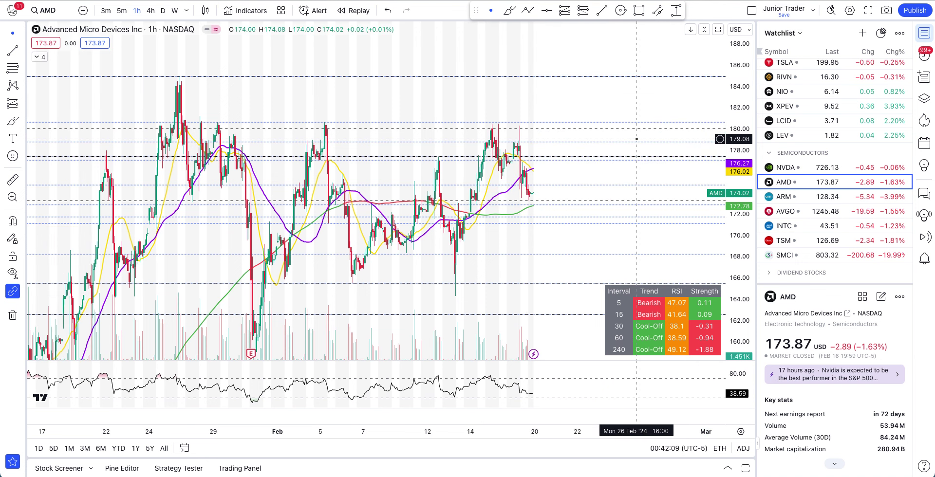
Switch the AMD chart back to the daily interval.
left_click(163, 10)
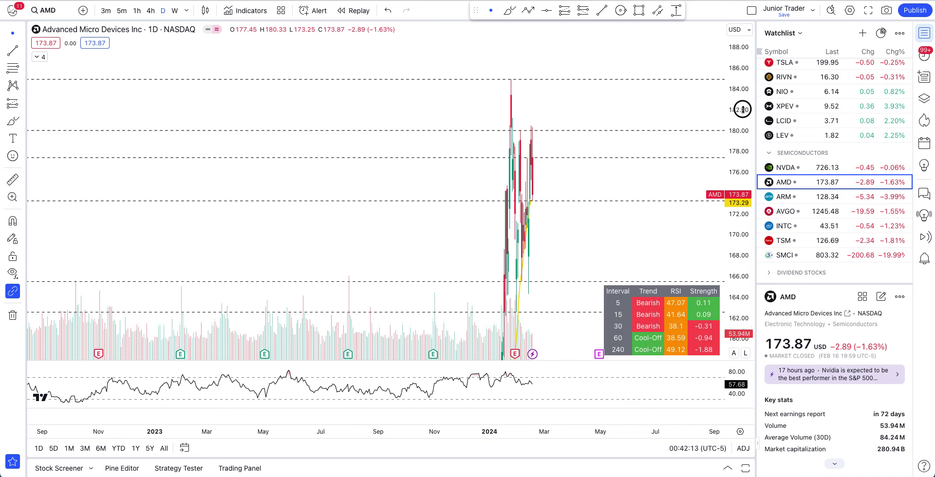
left_click_drag(743, 97, 749, 273)
scroll(622, 243, "up", 4)
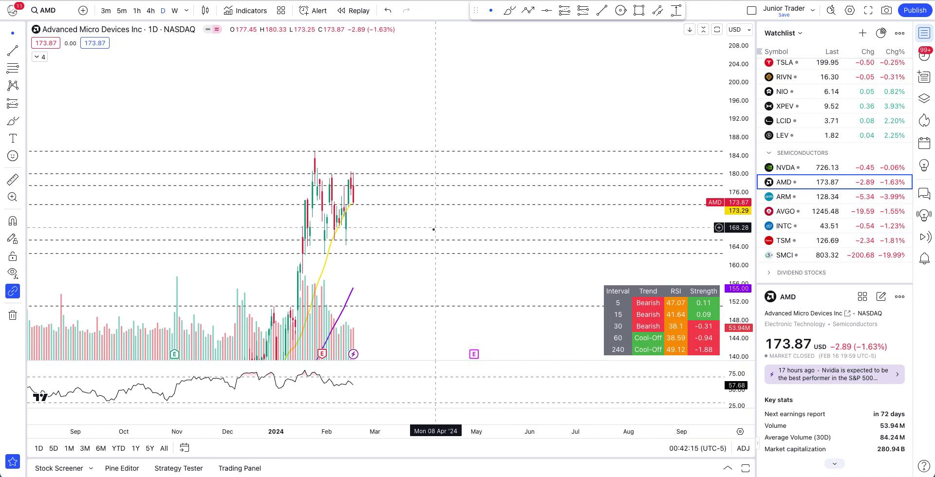
left_click_drag(429, 219, 657, 160)
scroll(658, 160, "up", 5)
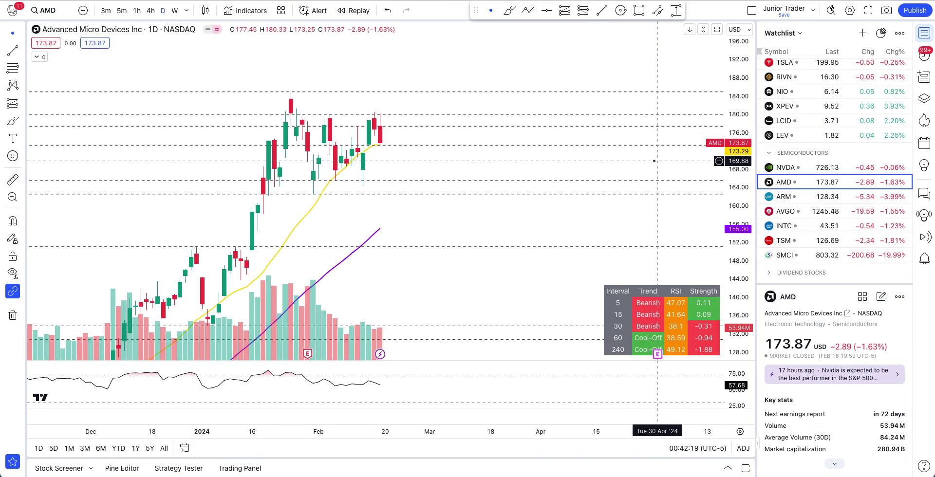
Turn on Display Short Volume Percent in the Junior Trader Universal Indicator's inputs and collapse the indicator legend again.
left_click(40, 57)
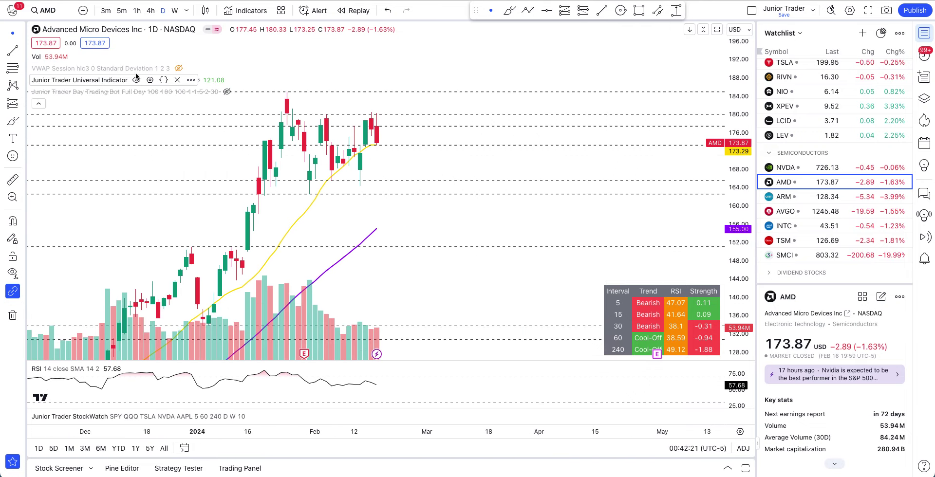
left_click(150, 80)
scroll(370, 213, "down", 10)
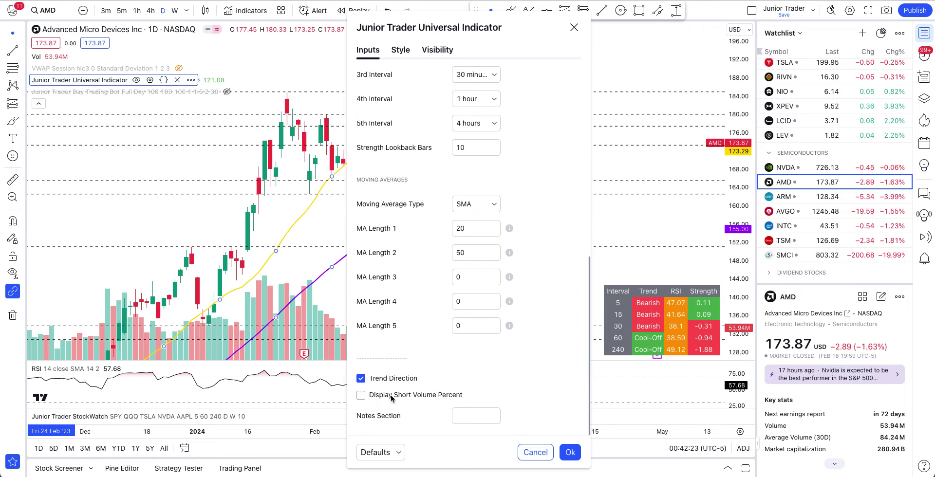
left_click(570, 452)
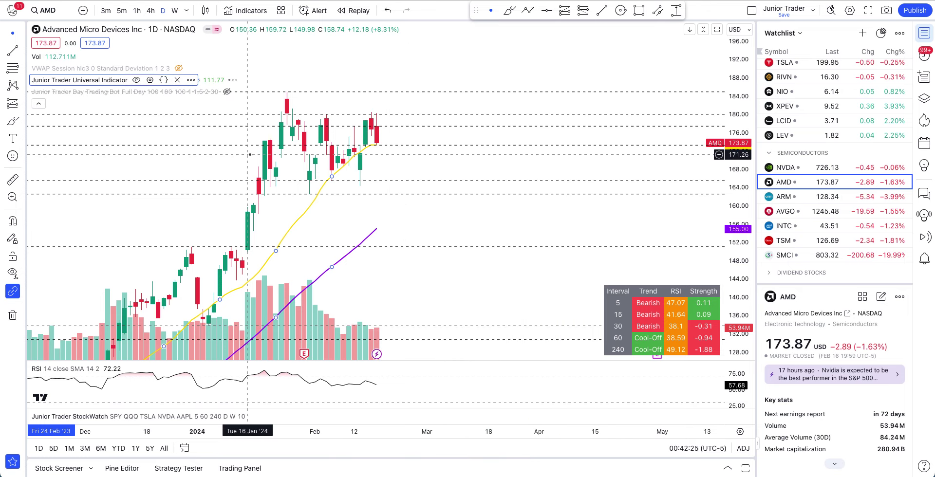
left_click(38, 104)
Brush a loop around the labels above the February 14 and 15 candles, then undo it.
left_click_drag(313, 73, 481, 52)
scroll(484, 52, "up", 5)
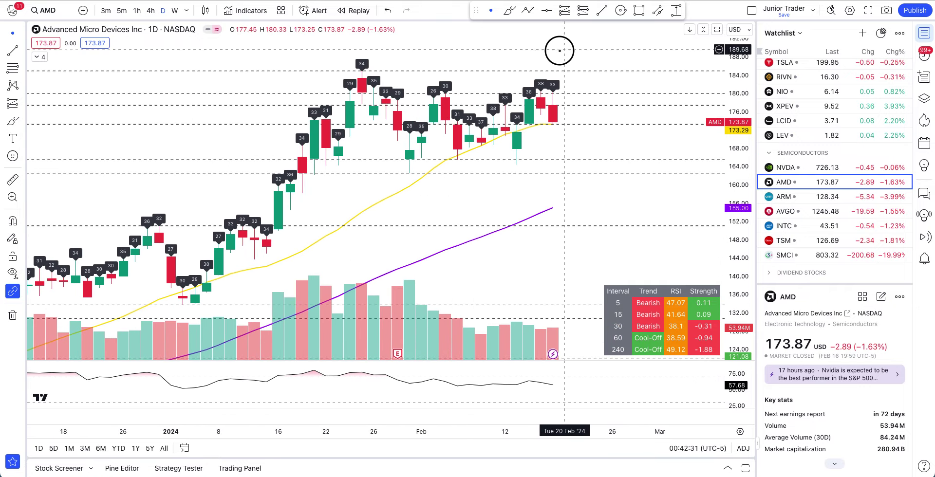
scroll(559, 49, "up", 5)
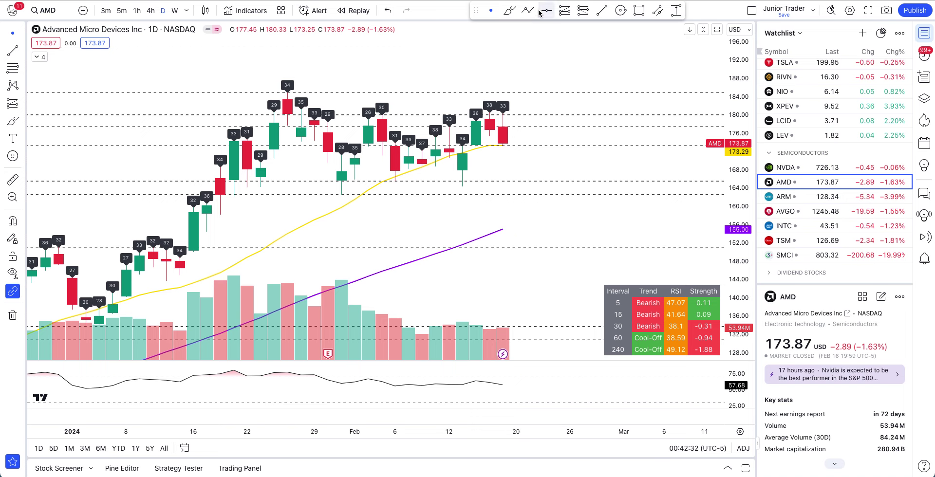
left_click(509, 10)
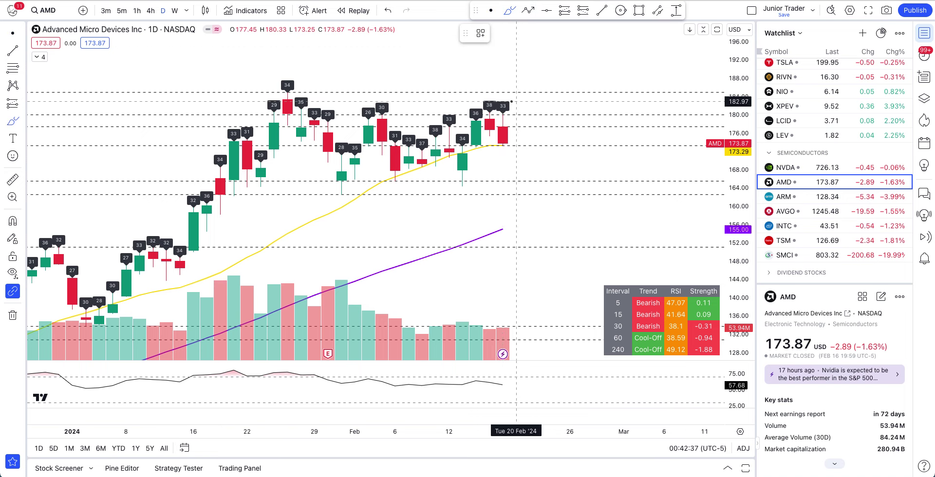
mouse_move(488, 97)
left_mouse_down()
mouse_move(459, 104)
mouse_move(463, 125)
left_mouse_up()
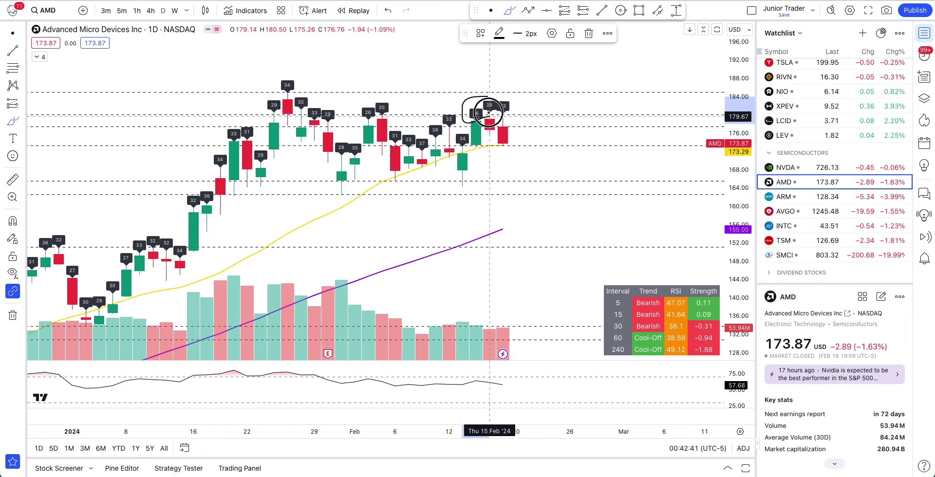
key("ctrl+z")
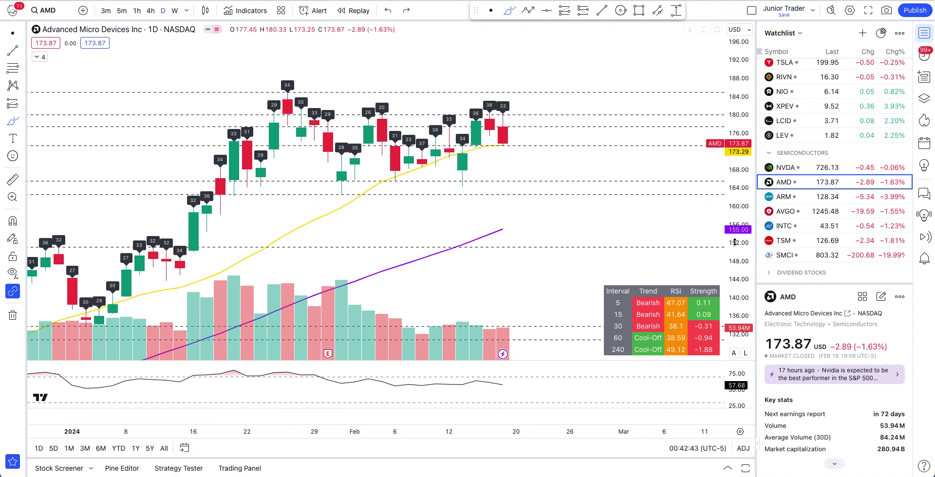
Brush a loop around the body of the February 16 candle, then undo the mark.
left_click_drag(738, 215, 737, 180)
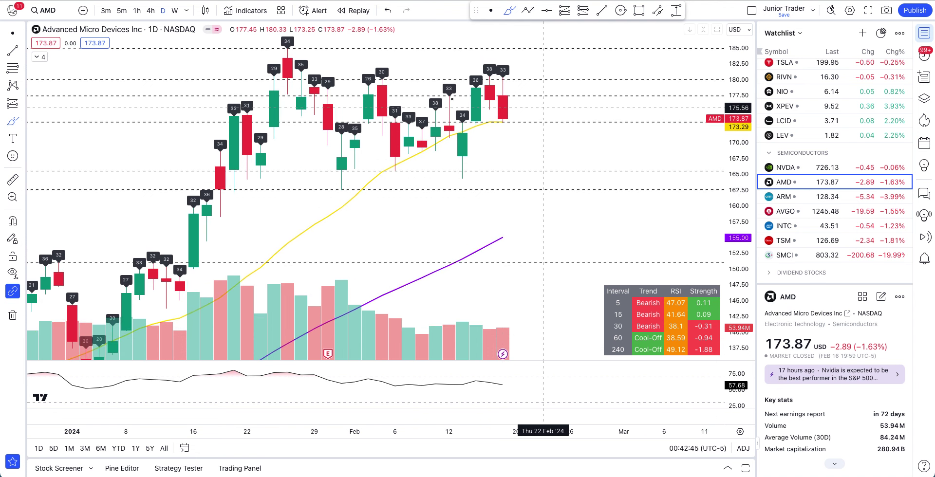
mouse_move(488, 60)
left_mouse_down()
mouse_move(494, 90)
mouse_move(475, 73)
mouse_move(489, 61)
mouse_move(521, 79)
mouse_move(522, 112)
mouse_move(489, 113)
mouse_move(516, 76)
left_mouse_up()
key("ctrl+z")
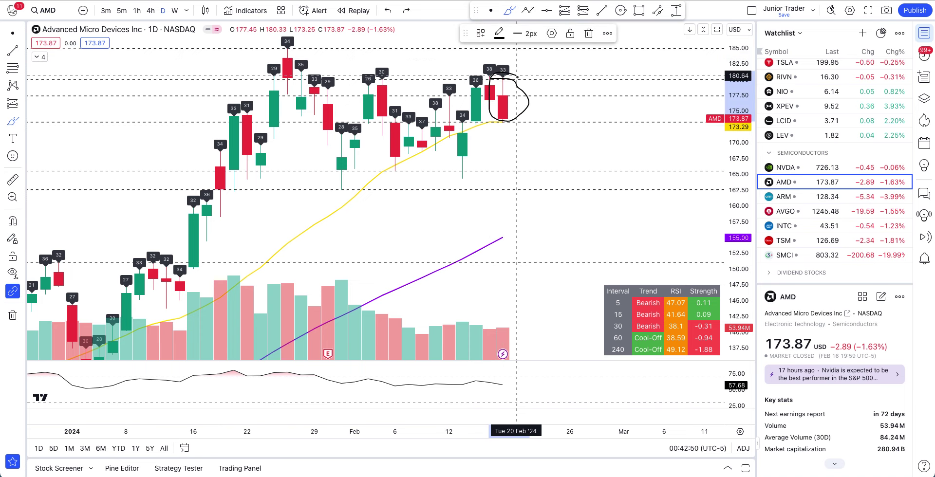
key("ctrl+z")
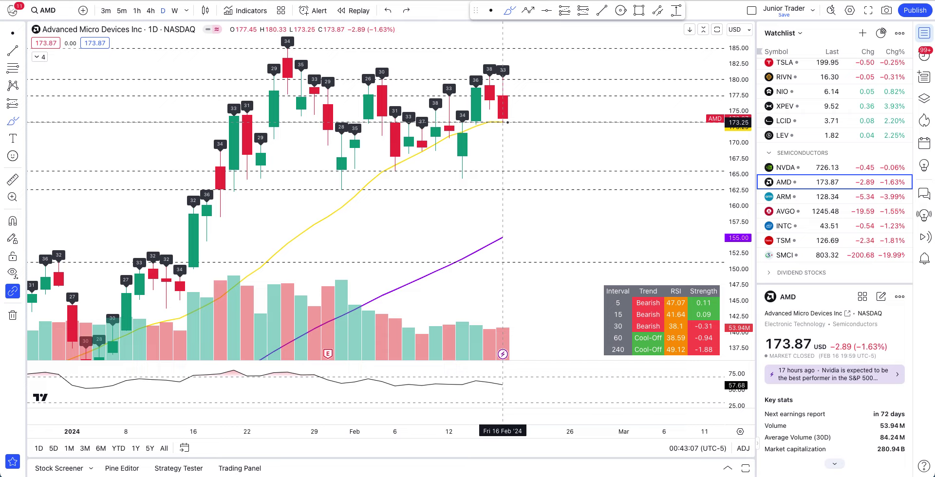
Brush a circle around the February 16 label and a falling curve from about 173 to 166.3, undoing both marks.
mouse_move(503, 58)
left_mouse_down()
mouse_move(526, 69)
mouse_move(504, 58)
left_mouse_up()
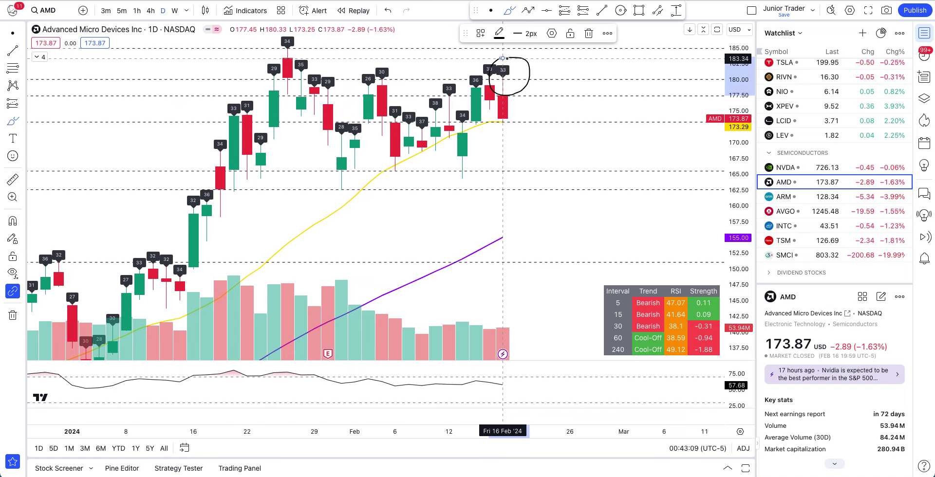
key("ctrl+z")
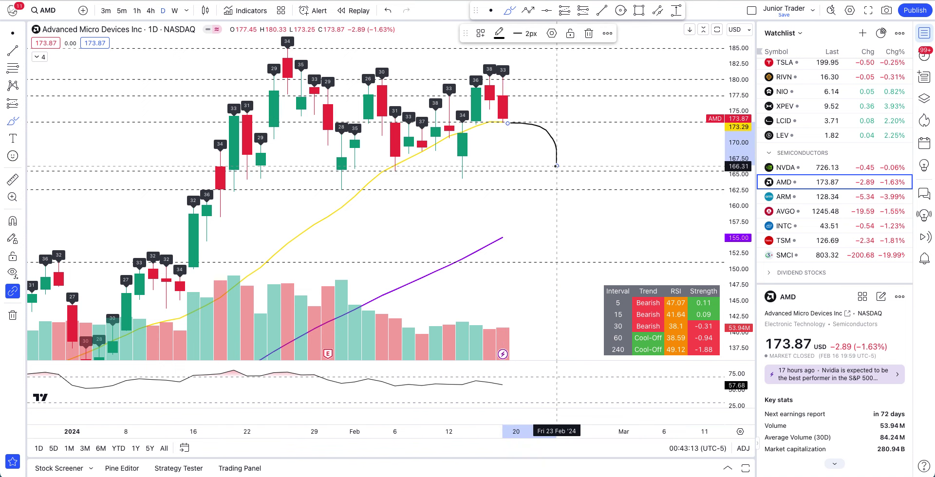
key("ctrl")
Brush circles around the 38 labels above the February 15 and February 9 candles, then undo both.
scroll(472, 162, "down", 3)
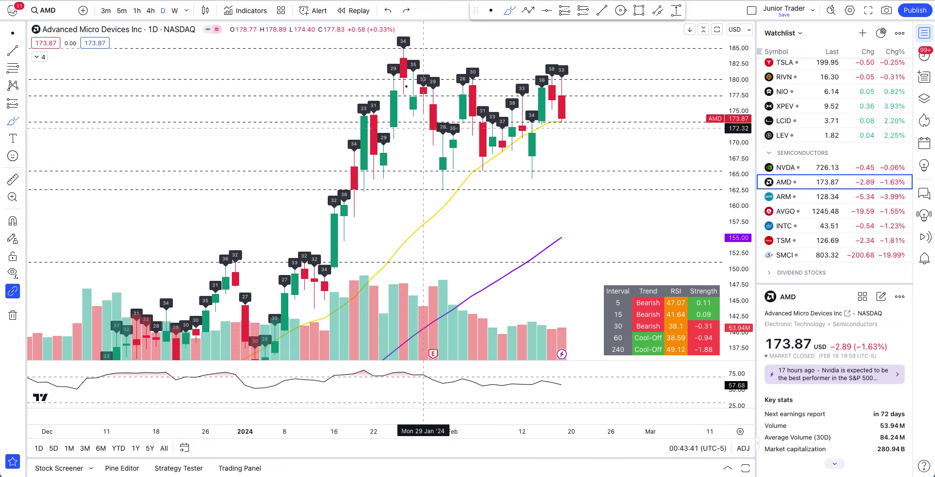
scroll(507, 107, "right", 2)
mouse_move(546, 69)
left_mouse_down()
mouse_move(526, 73)
mouse_move(544, 61)
left_mouse_up()
mouse_move(493, 97)
left_mouse_down()
mouse_move(484, 108)
mouse_move(501, 107)
mouse_move(493, 93)
left_mouse_up()
scroll(255, 216, "left", 2)
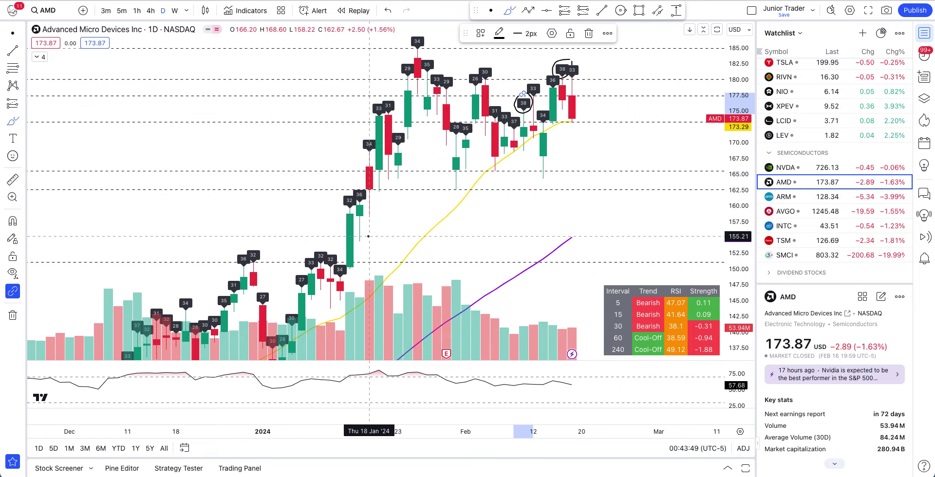
scroll(489, 188, "right", 4)
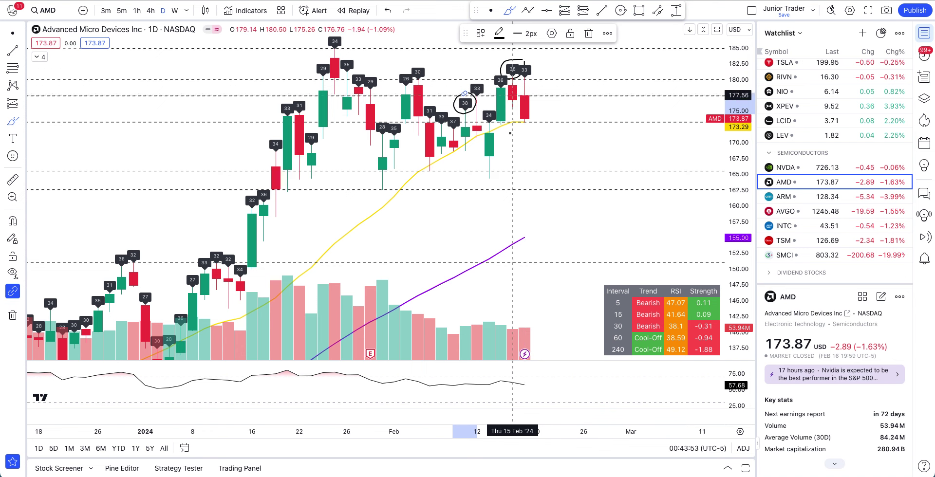
scroll(526, 156, "left", 5)
key("ctrl+z")
key("ctrl+z")
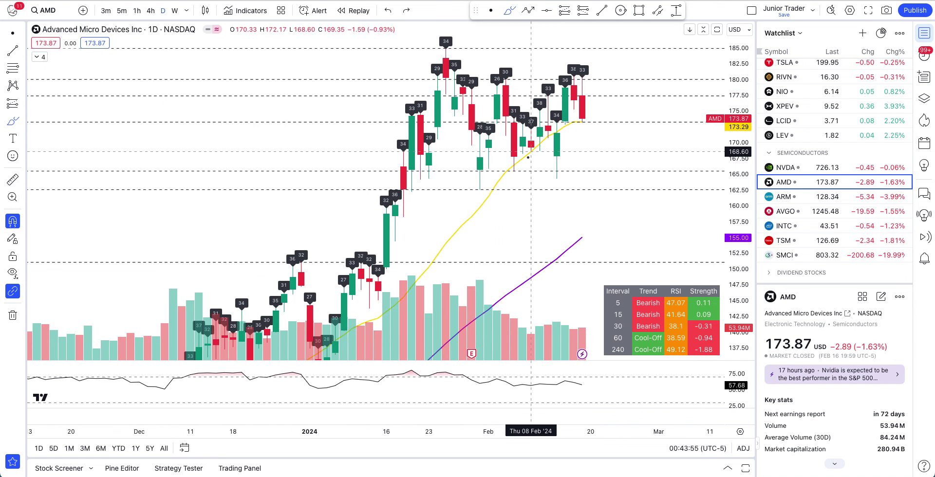
Turn off Display Short Volume Percent in the Junior Trader Universal Indicator, collapse the legend and return to the cursor.
left_click(43, 57)
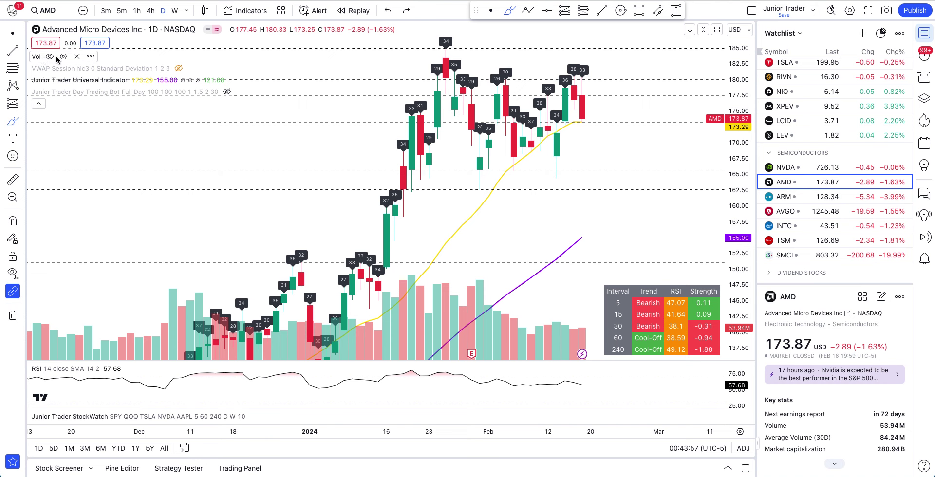
left_click(149, 80)
scroll(428, 248, "down", 10)
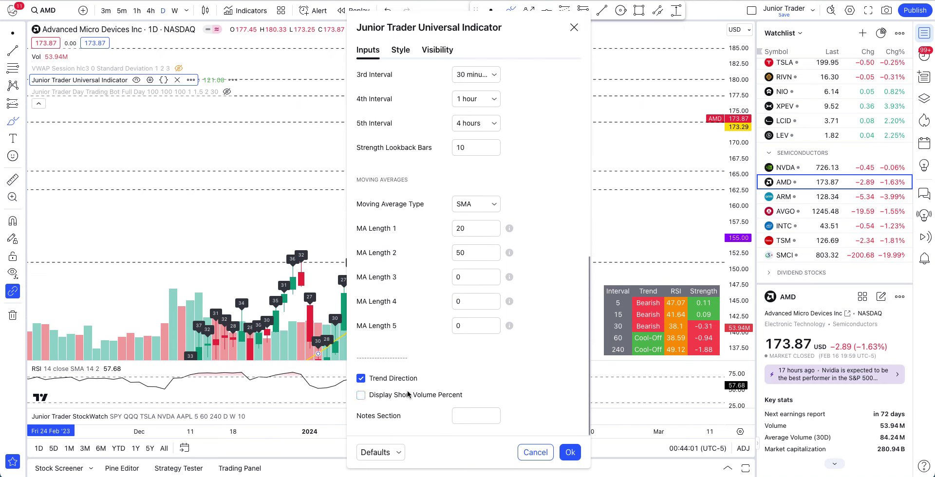
left_click(570, 452)
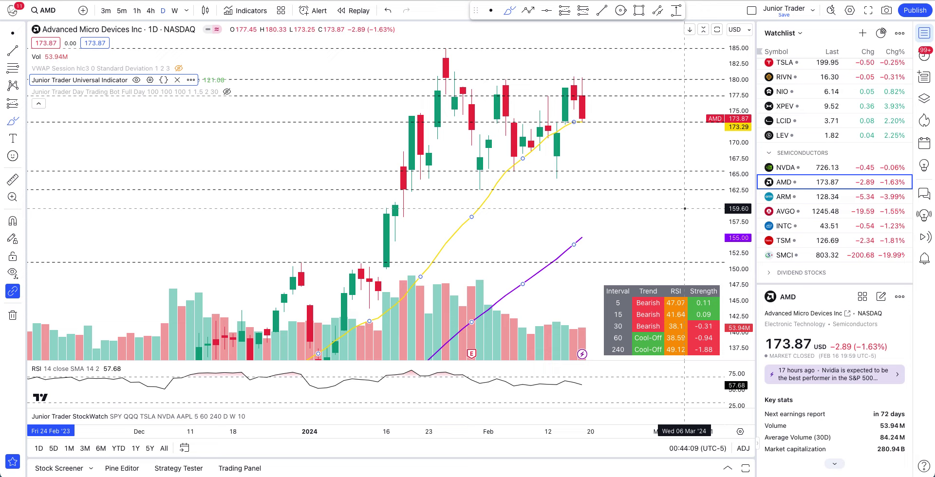
left_click(37, 103)
left_click(13, 33)
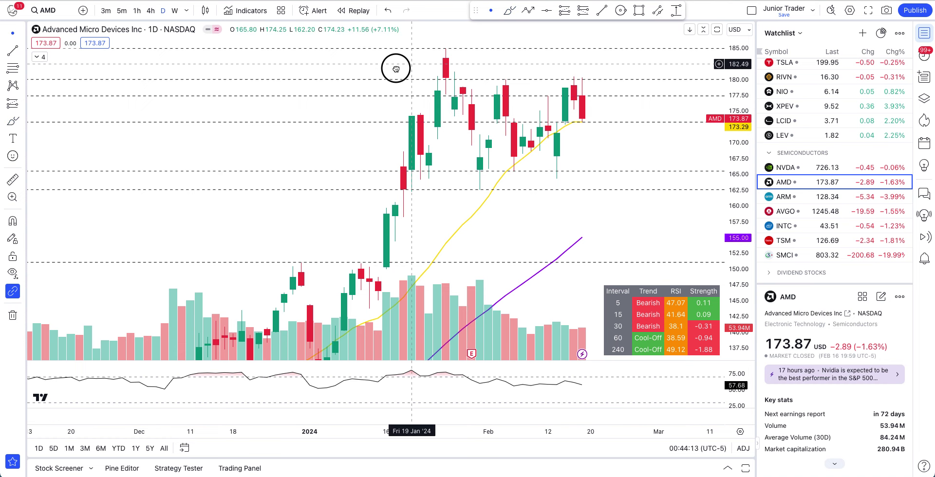
Switch the AMD chart to the weekly interval and bring its recent candles into range.
left_click_drag(397, 68, 385, 75)
left_click_drag(739, 82, 740, 137)
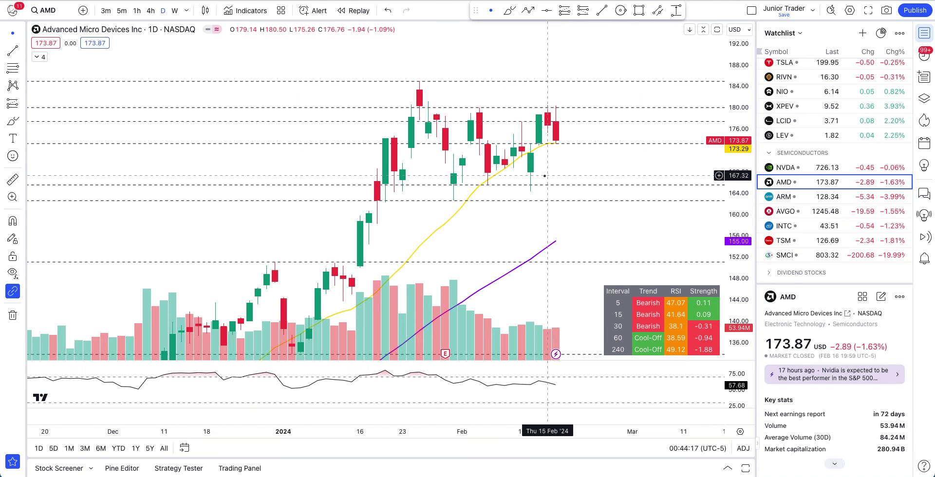
scroll(541, 146, "down", 3)
left_click_drag(602, 147, 519, 161)
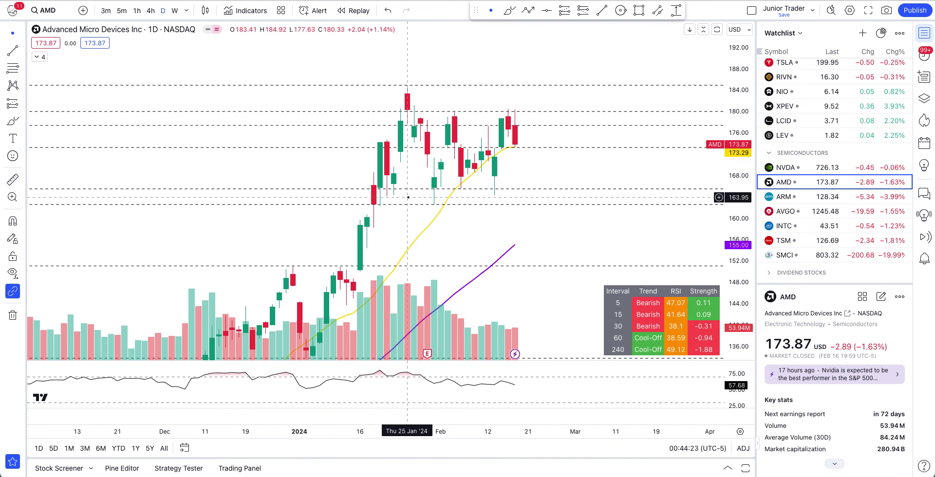
left_click(174, 12)
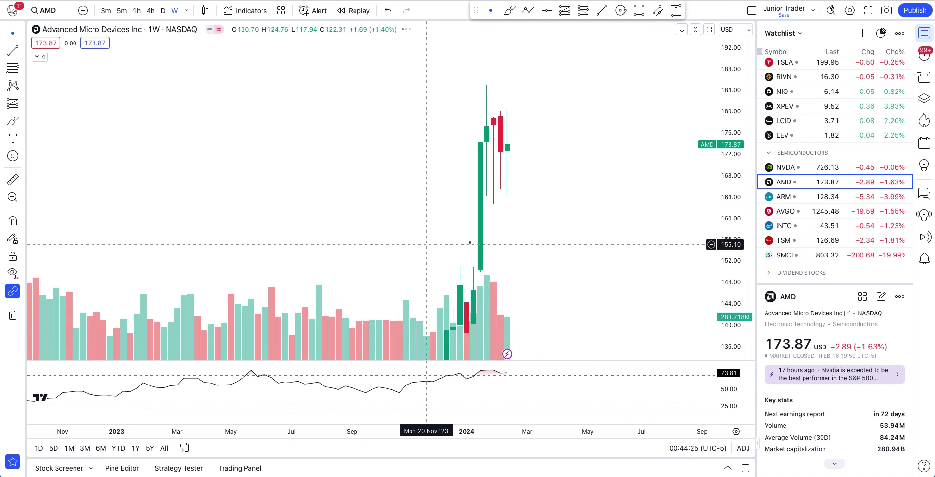
left_click_drag(736, 94, 745, 152)
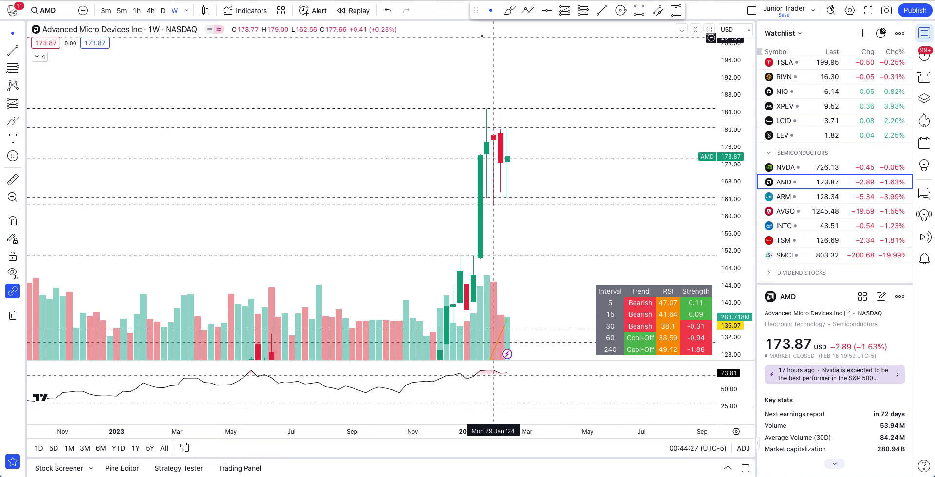
scroll(565, 74, "up", 5)
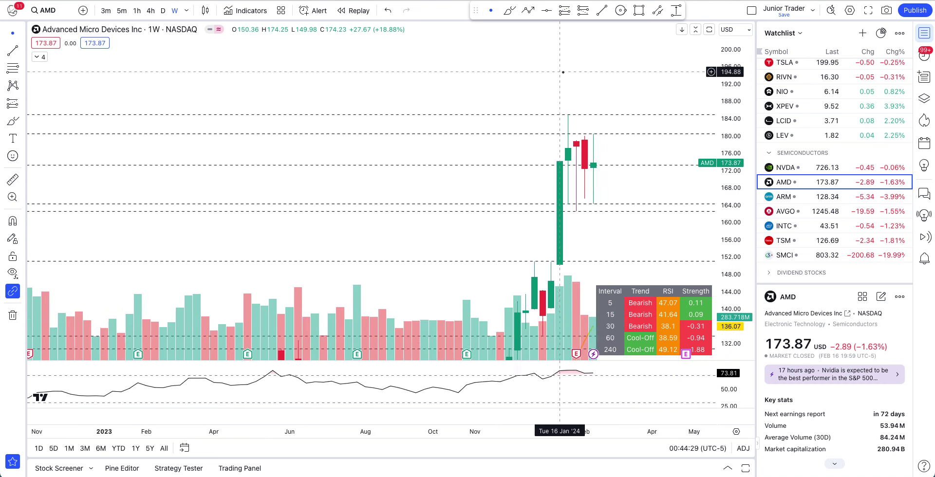
left_click_drag(572, 76, 558, 48)
Brush a circle around the upper wick of the January 22 weekly candle, then undo it.
left_click(639, 10)
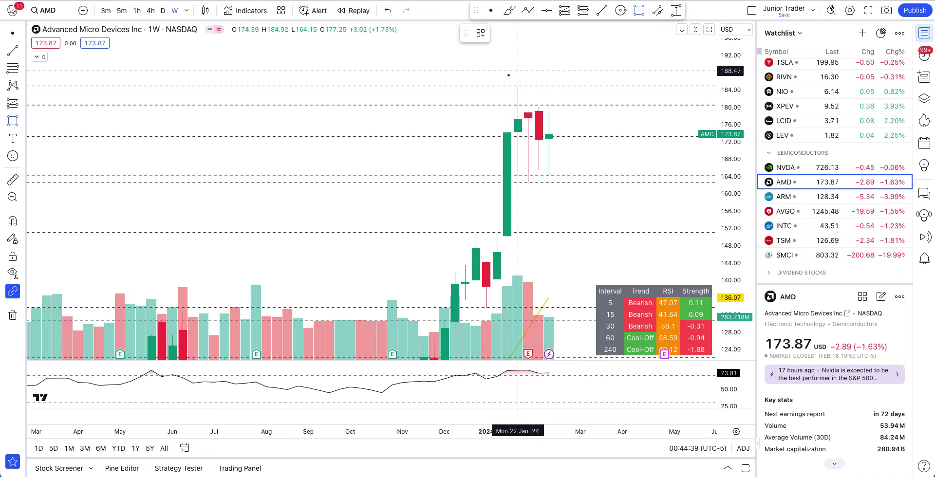
scroll(511, 97, "up", 3)
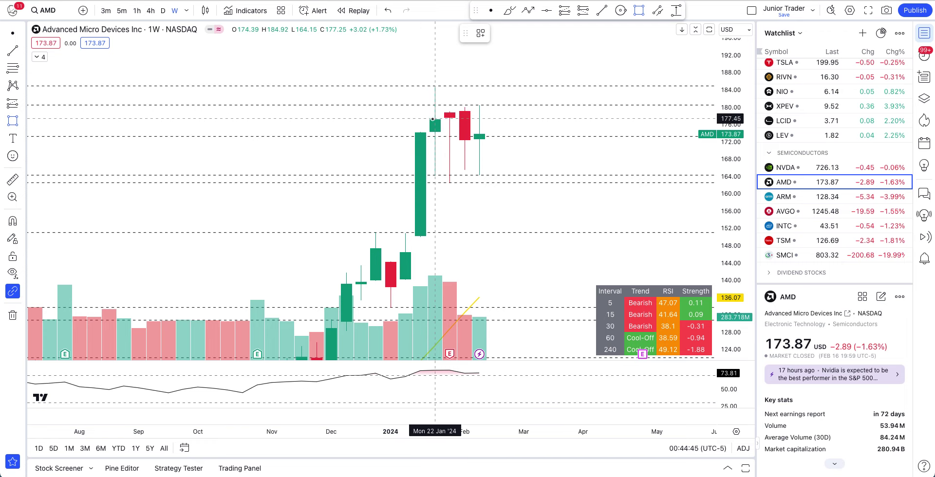
left_click(509, 10)
mouse_move(434, 77)
left_mouse_down()
mouse_move(422, 109)
mouse_move(438, 76)
left_mouse_up()
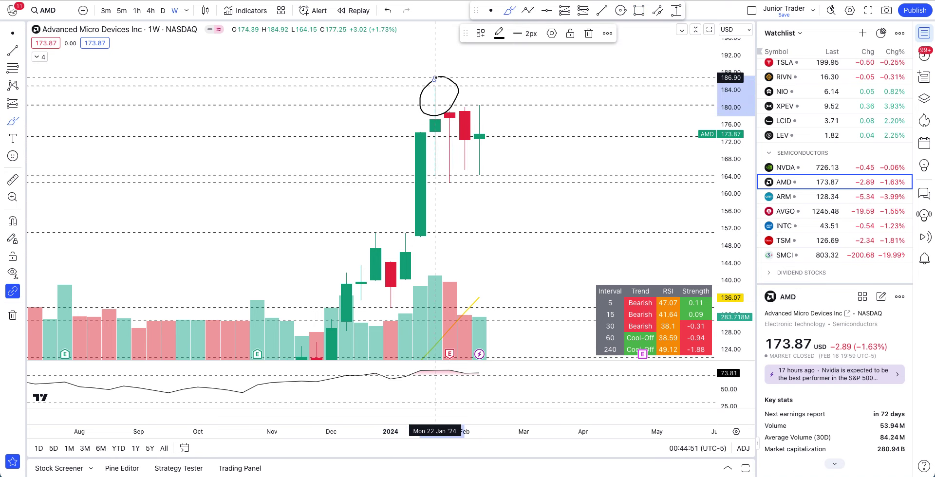
key("ctrl+z")
Brush a horizontal line near 177.5 and a downward stroke to about 173.85 from the February 5 candle, undoing the marks.
mouse_move(429, 118)
left_mouse_down()
mouse_move(444, 119)
mouse_move(411, 119)
mouse_move(446, 119)
mouse_move(444, 108)
mouse_move(445, 119)
mouse_move(461, 117)
mouse_move(433, 117)
mouse_move(455, 115)
mouse_move(456, 140)
mouse_move(487, 131)
mouse_move(465, 133)
left_mouse_up()
key("ctrl+z")
key("ctrl+z")
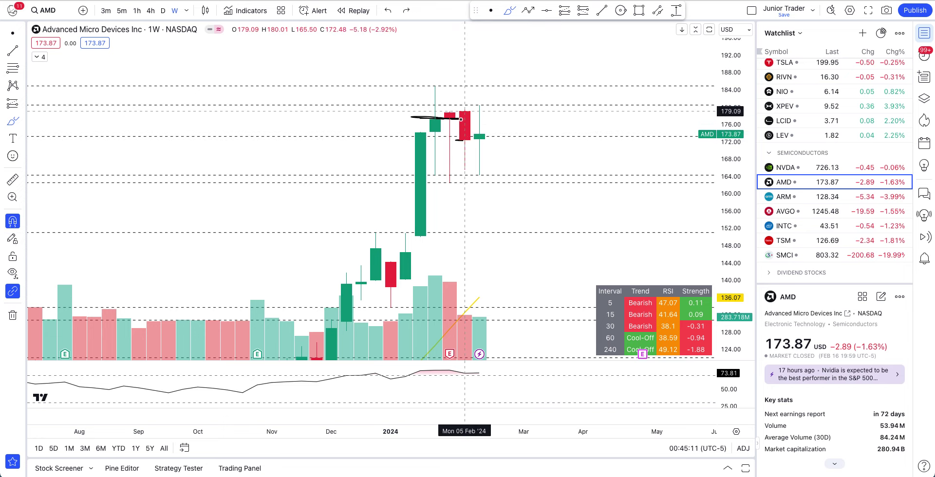
mouse_move(465, 118)
left_mouse_down()
mouse_move(476, 134)
mouse_move(492, 134)
left_mouse_up()
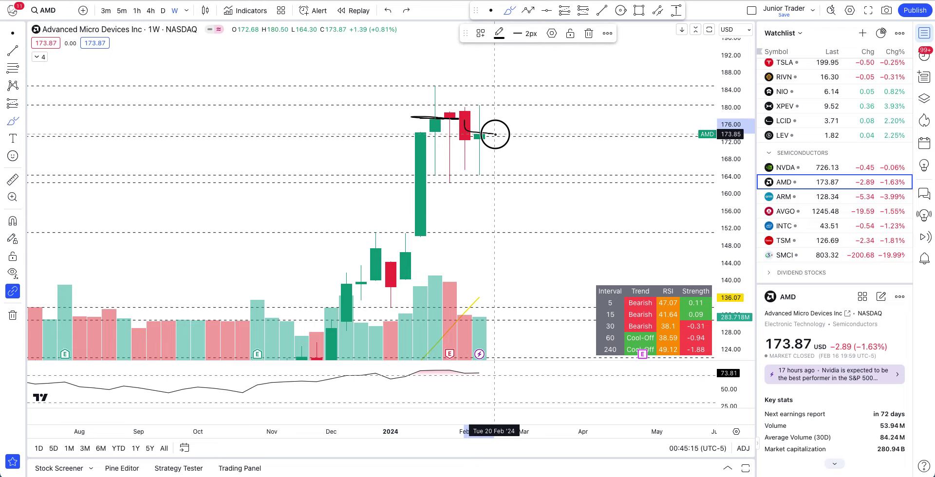
key("ctrl+z")
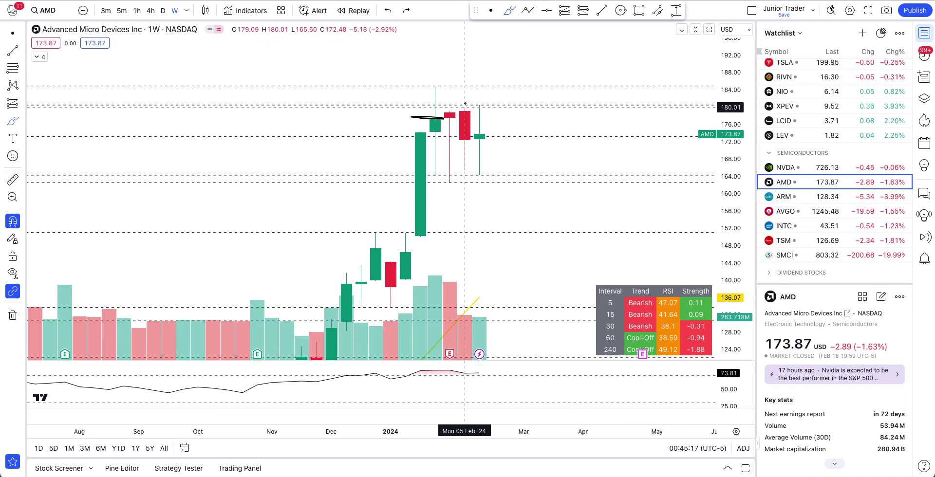
Draw a rectangle from 184.99 down to 177.34 between January 16 and February 5, and fill it red.
left_click(639, 10)
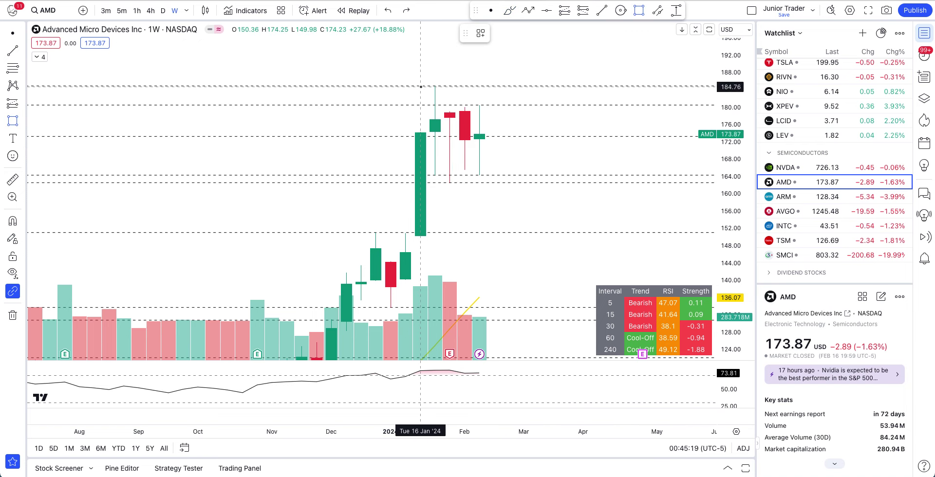
mouse_move(420, 86)
left_mouse_down()
mouse_move(465, 120)
mouse_move(450, 120)
mouse_move(465, 119)
left_mouse_up()
left_click(518, 33)
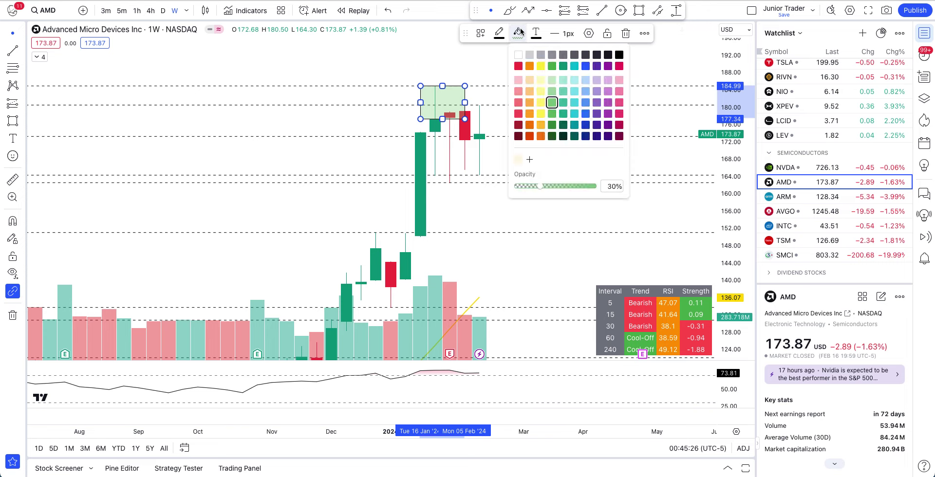
left_click(519, 66)
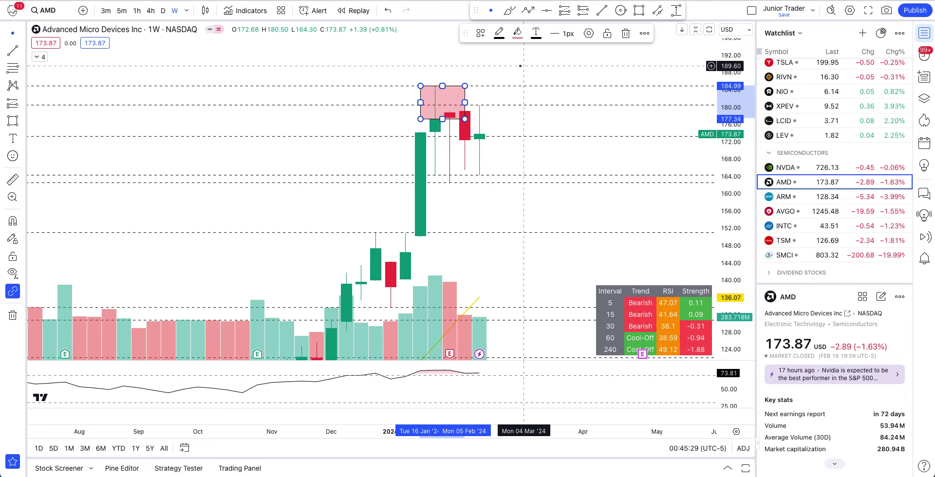
Draw a second red rectangle from 185.10 down to 173.96 between February 5 and February 26.
left_click(638, 10)
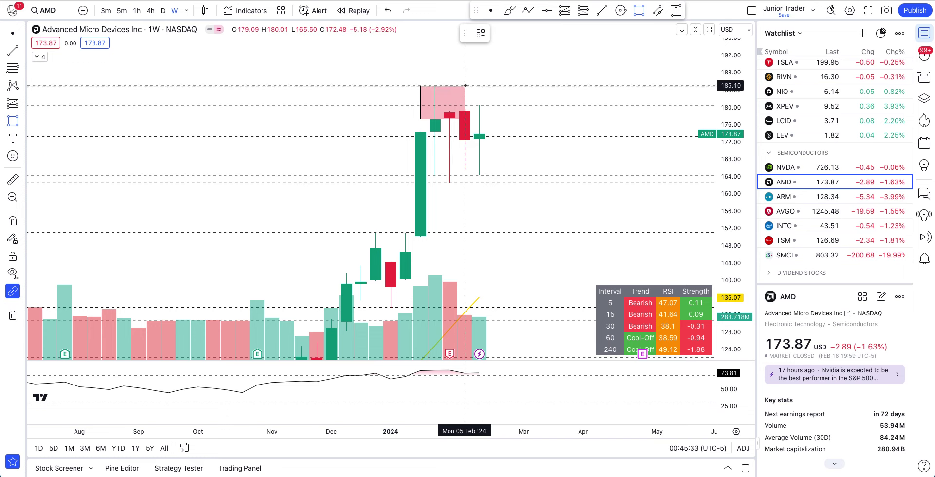
left_click_drag(465, 85, 509, 134)
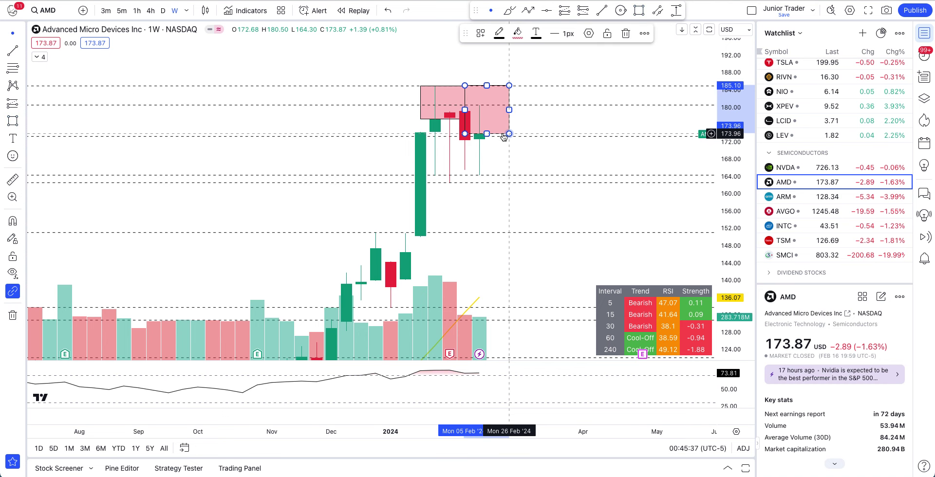
left_click(549, 64)
Brush strokes along the lower edges of the two red rectangles, extending past both sides, and undo the marks.
scroll(463, 212, "down", 2)
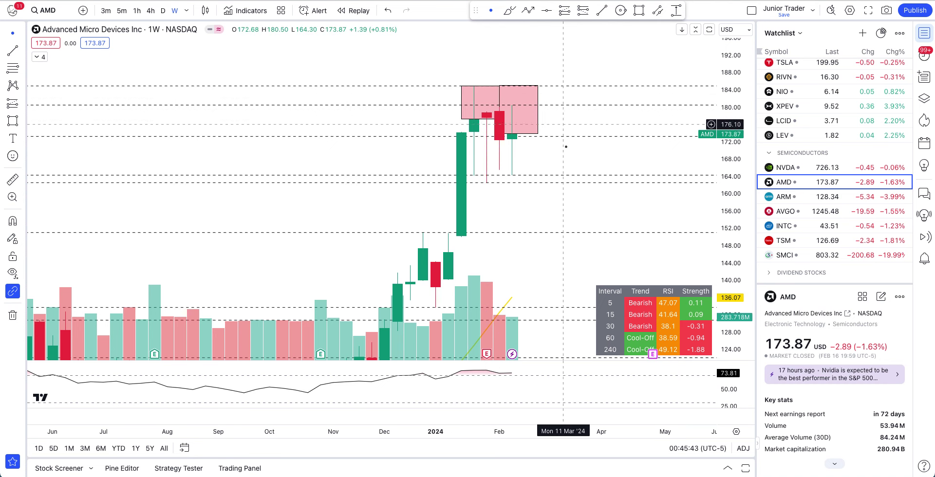
scroll(547, 163, "down", 3)
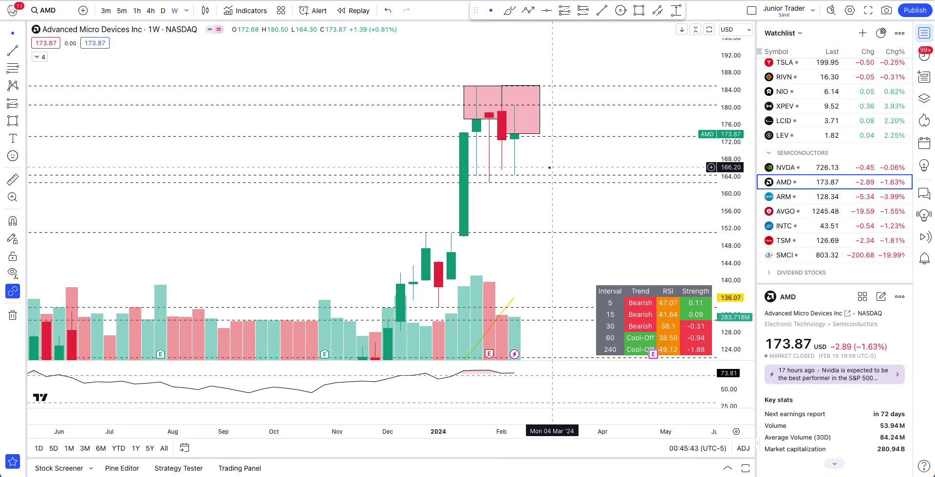
left_click(509, 10)
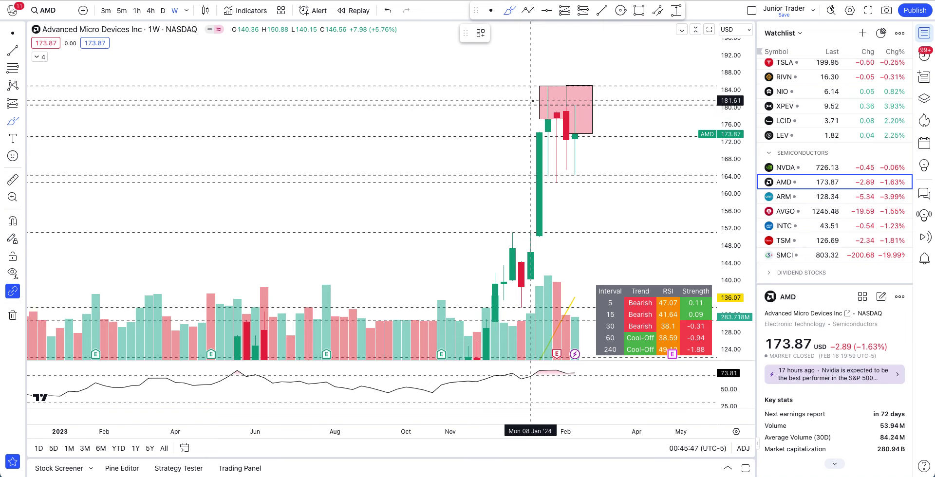
left_click(534, 119)
mouse_move(567, 124)
left_mouse_down()
mouse_move(568, 140)
mouse_move(601, 137)
left_mouse_up()
left_click_drag(528, 120, 512, 120)
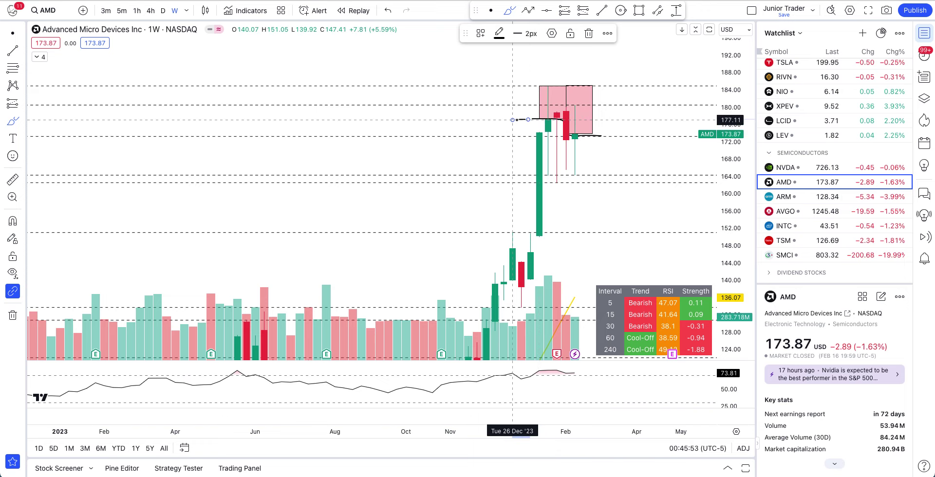
key("ctrl+z")
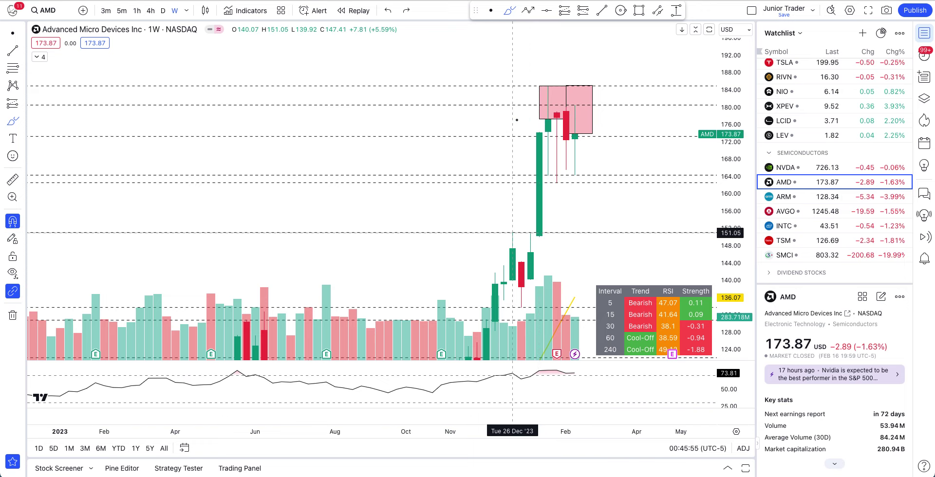
Brush loops around the lower wicks of the January 22 and January 29 weekly candles, then undo the marks.
scroll(515, 122, "up", 3)
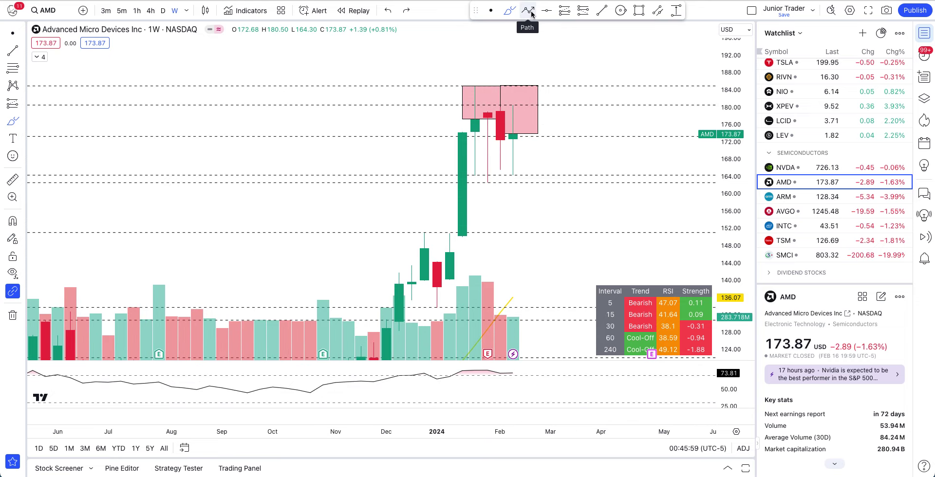
left_click(639, 10)
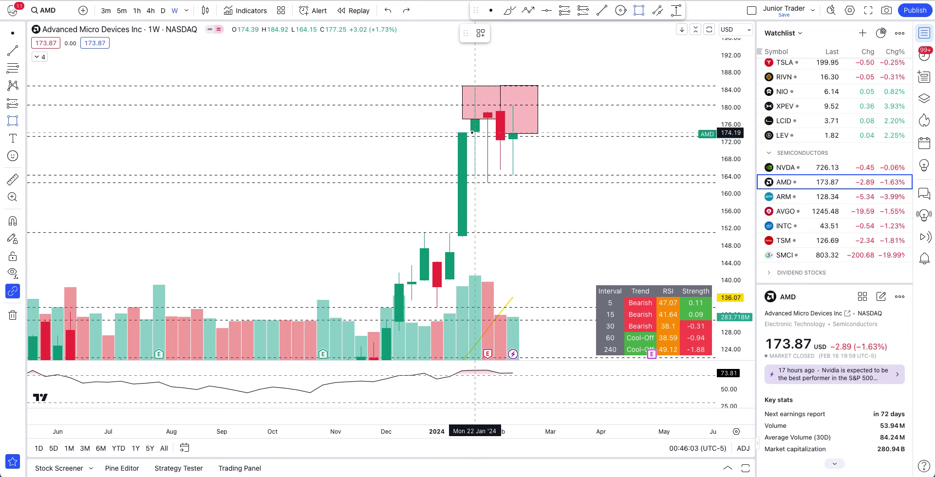
left_click(509, 10)
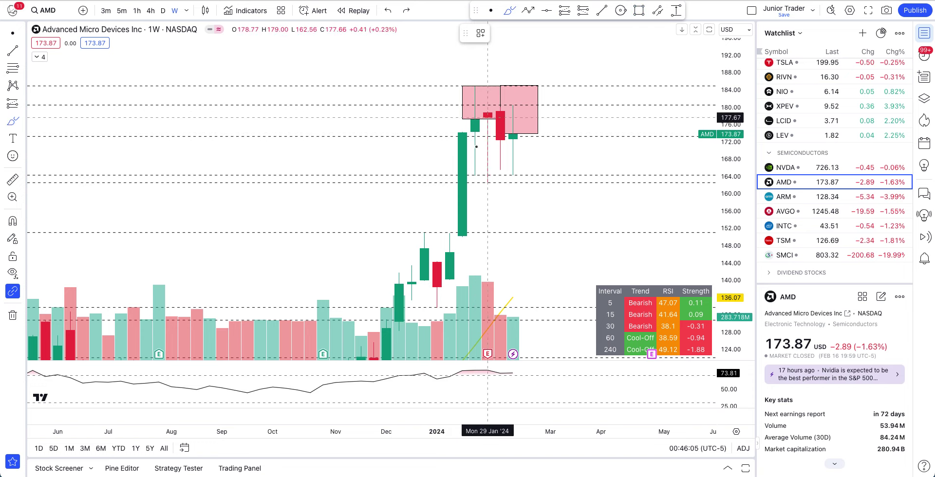
mouse_move(471, 132)
left_mouse_down()
mouse_move(484, 138)
mouse_move(484, 182)
mouse_move(461, 148)
mouse_move(462, 134)
mouse_move(496, 147)
mouse_move(484, 198)
mouse_move(475, 151)
mouse_move(483, 120)
left_mouse_up()
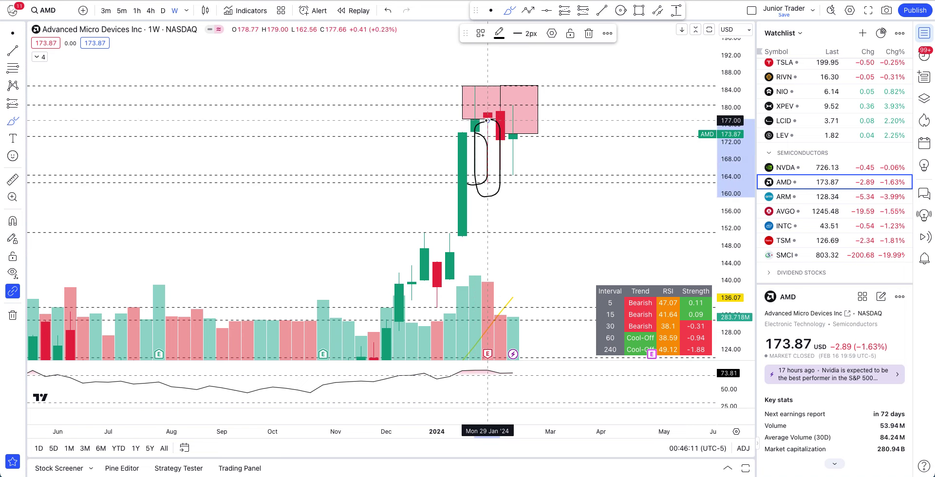
key("ctrl+z")
key("ctrl+z")
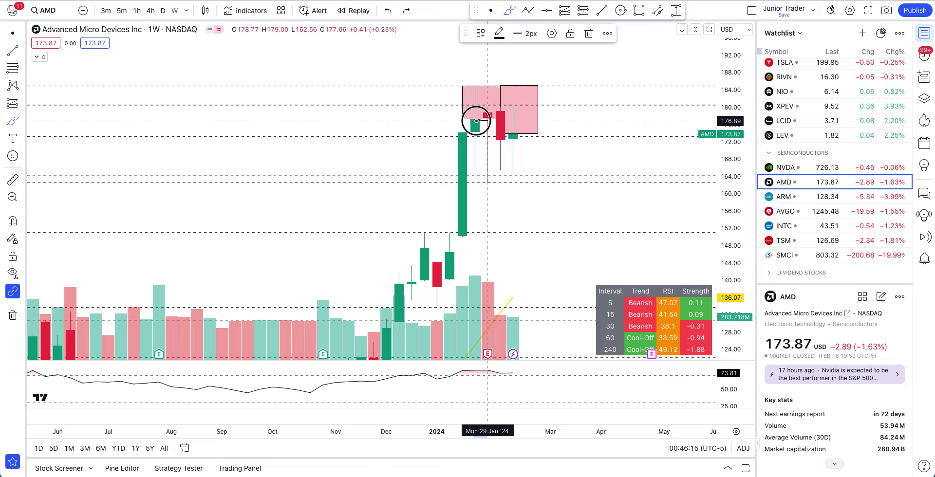
Draw a rectangle from 177.34 down to 164.51 between January 16 and February 5, below the first red rectangle.
left_click(639, 10)
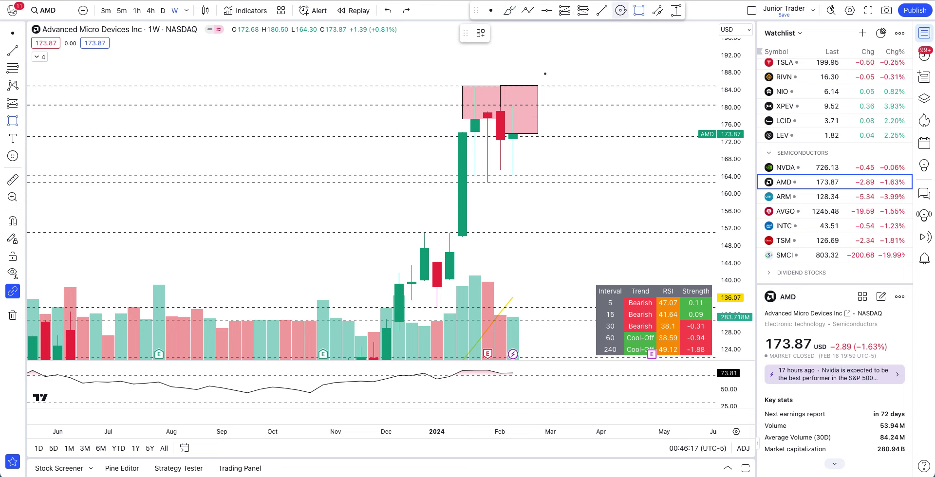
left_click(463, 119)
left_click(488, 179)
left_click_drag(487, 180, 500, 179)
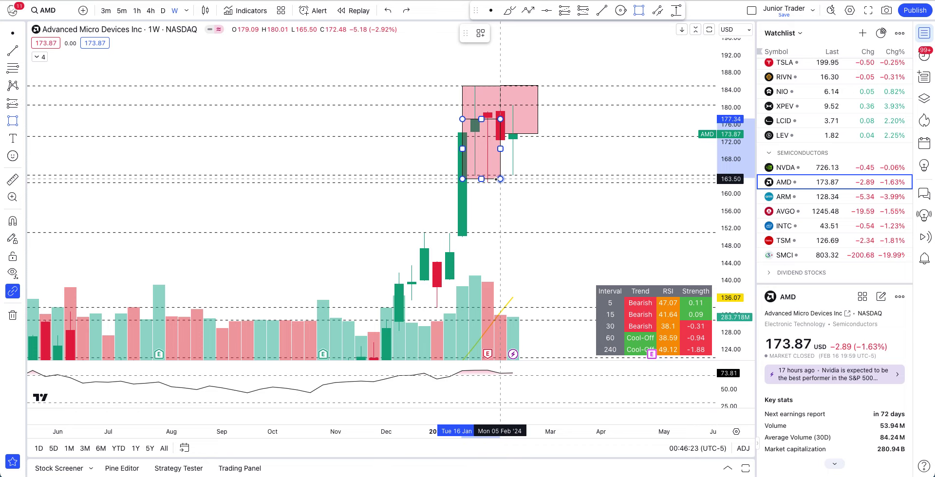
mouse_move(500, 179)
left_mouse_down()
mouse_move(488, 178)
mouse_move(500, 175)
left_mouse_up()
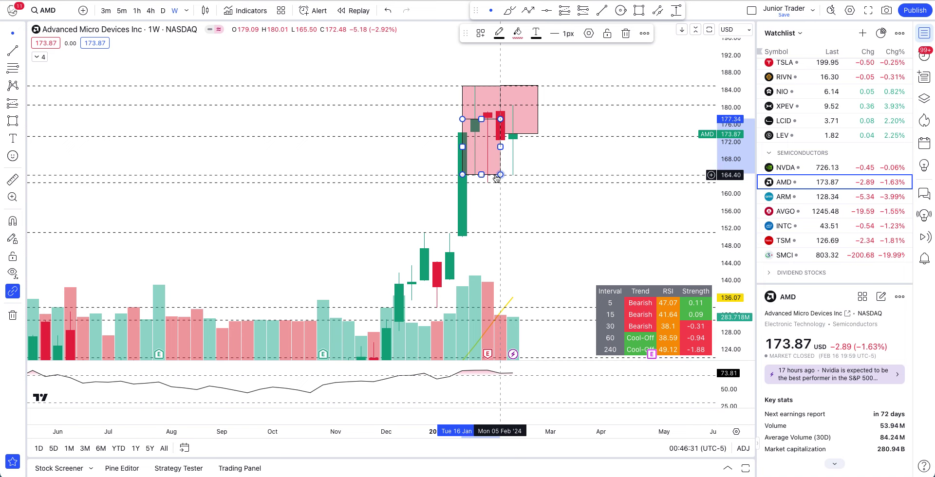
Fill the new lower rectangle green and narrow it so that it ends at January 29.
left_click(516, 34)
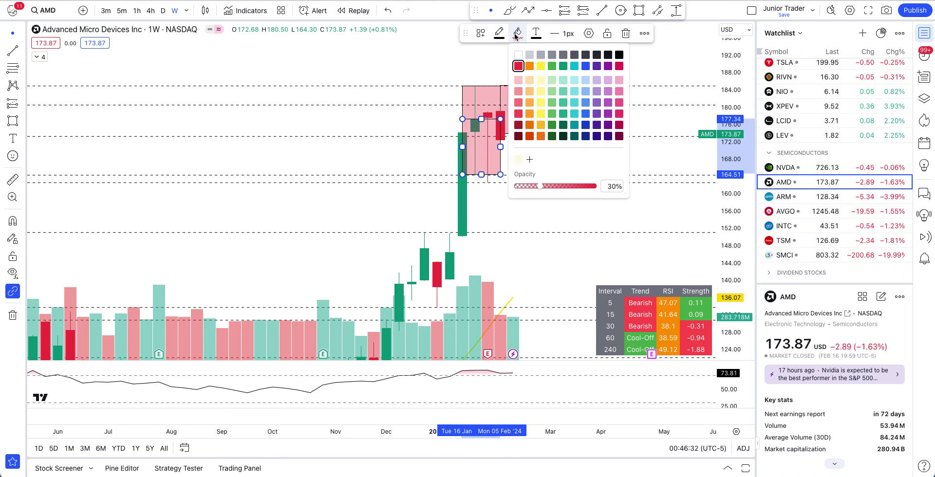
left_click(554, 66)
left_click_drag(500, 146, 491, 148)
left_click(424, 54)
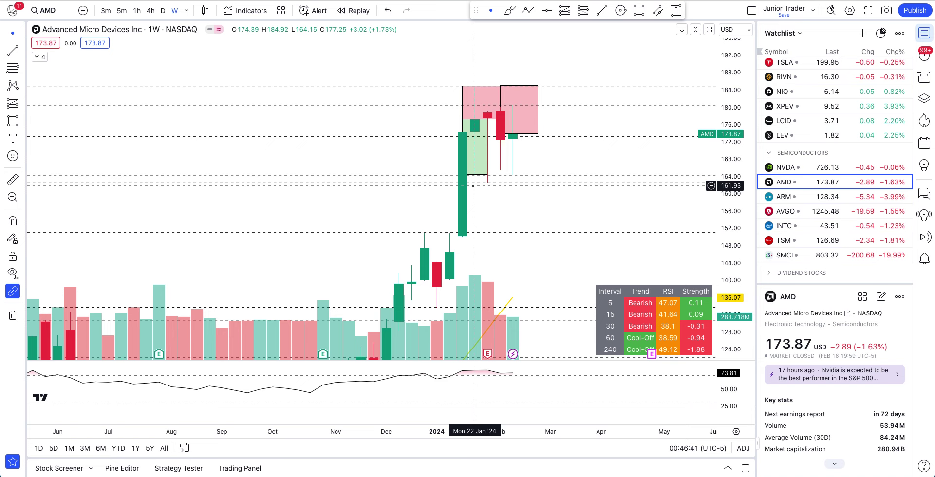
Brush a horizontal stroke near 172.8 under the bodies of the latest weekly candles, then undo it.
left_click(639, 11)
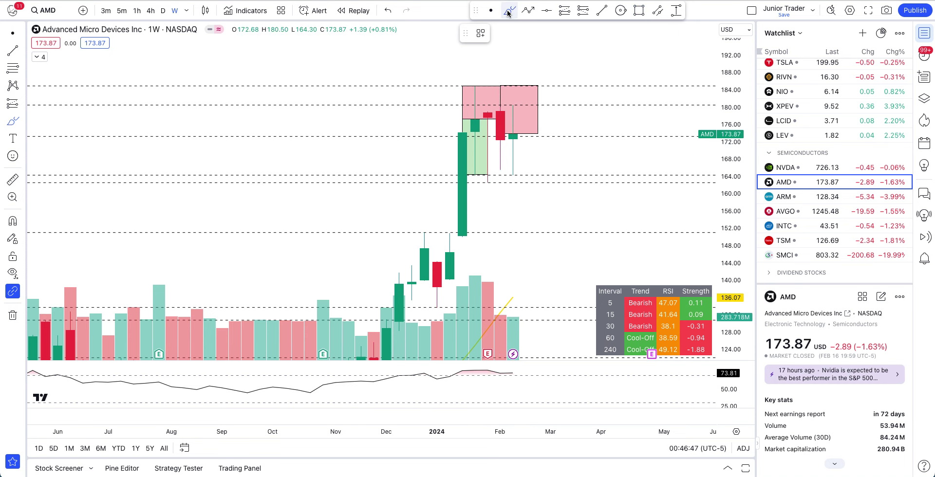
scroll(482, 147, "up", 1)
mouse_move(478, 141)
left_mouse_down()
mouse_move(503, 140)
mouse_move(463, 142)
mouse_move(522, 139)
left_mouse_up()
key("ctrl+z")
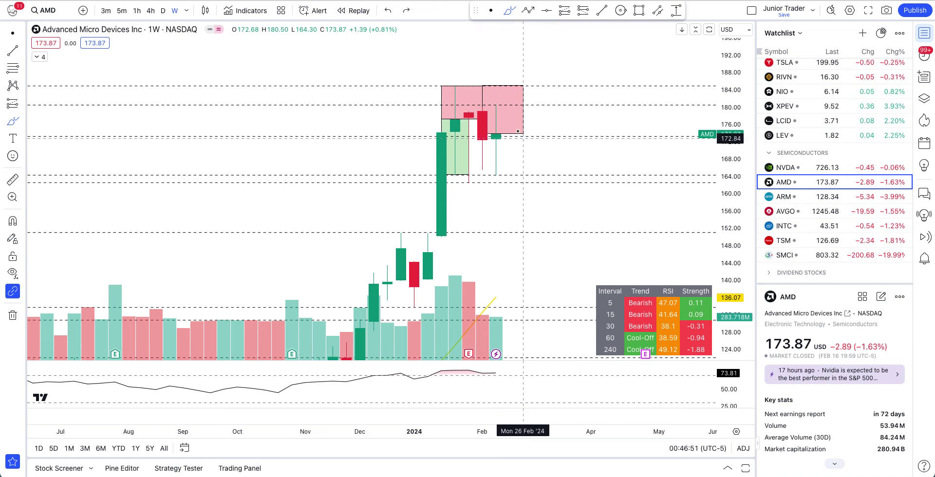
Draw a second green rectangle from 172.39 down to 164.40 between January 29 and February 20.
left_click(639, 10)
mouse_move(468, 141)
left_mouse_down()
mouse_move(510, 146)
mouse_move(509, 175)
left_mouse_up()
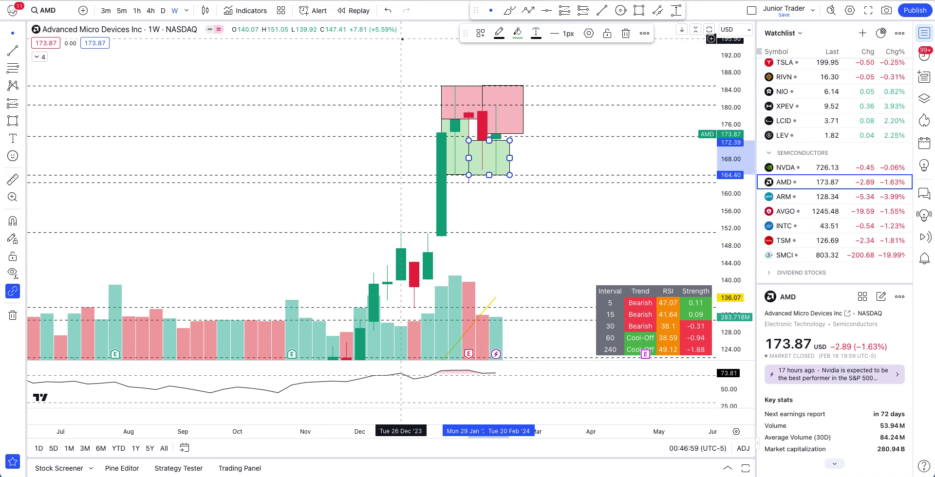
left_click(402, 39)
Brush a long arrow pointing forward in time from about 156 below the rectangles, then undo it.
scroll(563, 171, "down", 2)
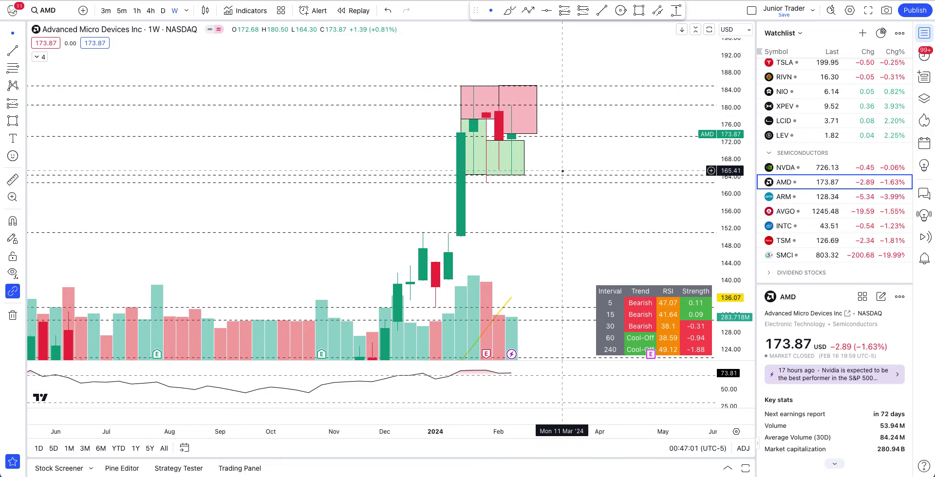
scroll(562, 171, "left", 3)
left_click(509, 10)
mouse_move(450, 210)
left_mouse_down()
mouse_move(605, 189)
mouse_move(619, 203)
mouse_move(614, 216)
left_mouse_up()
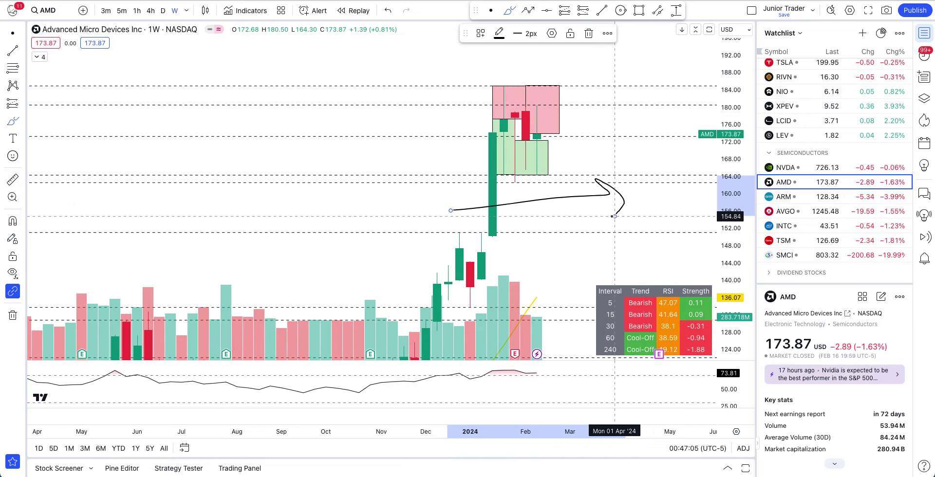
key("ctrl+z")
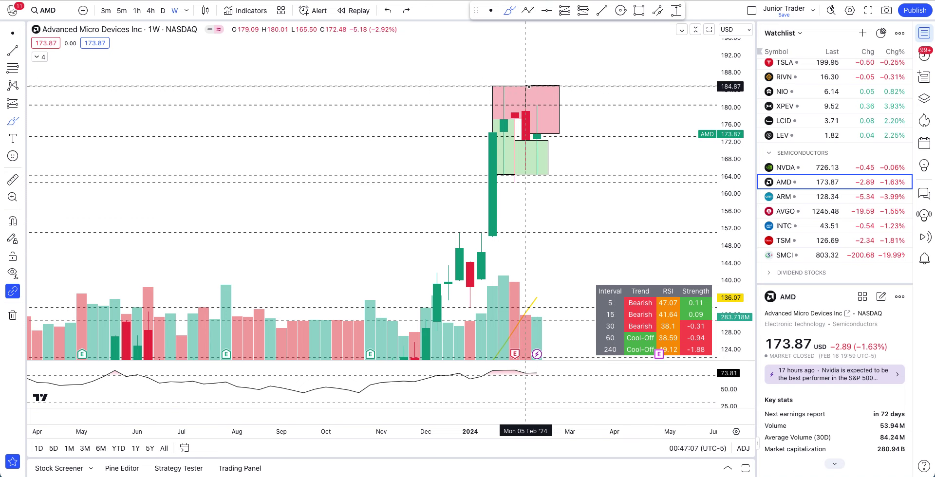
Brush loops around the later red rectangle and the green rectangle below it, undoing the marks.
mouse_move(530, 86)
left_mouse_down()
mouse_move(565, 97)
mouse_move(532, 94)
mouse_move(548, 102)
mouse_move(545, 135)
mouse_move(559, 116)
left_mouse_up()
mouse_move(520, 141)
left_mouse_down()
mouse_move(553, 140)
mouse_move(549, 180)
mouse_move(507, 169)
mouse_move(515, 141)
left_mouse_up()
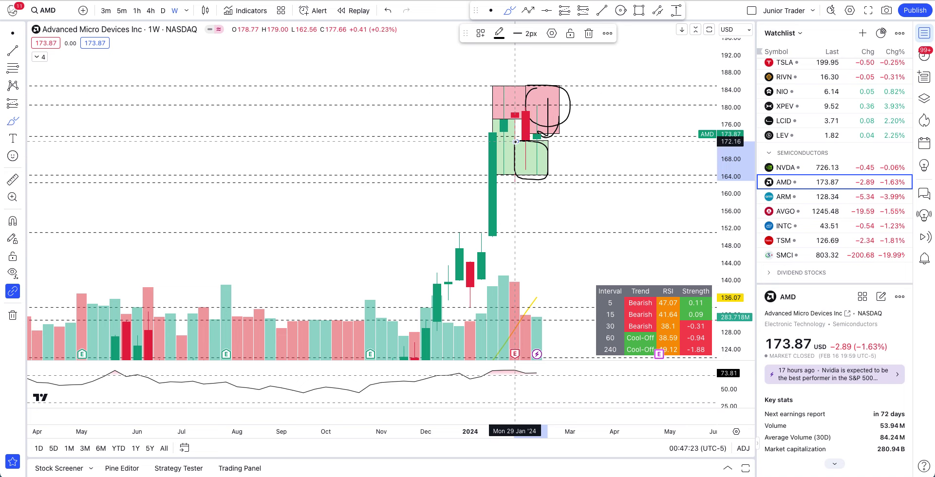
left_click_drag(520, 240, 471, 239)
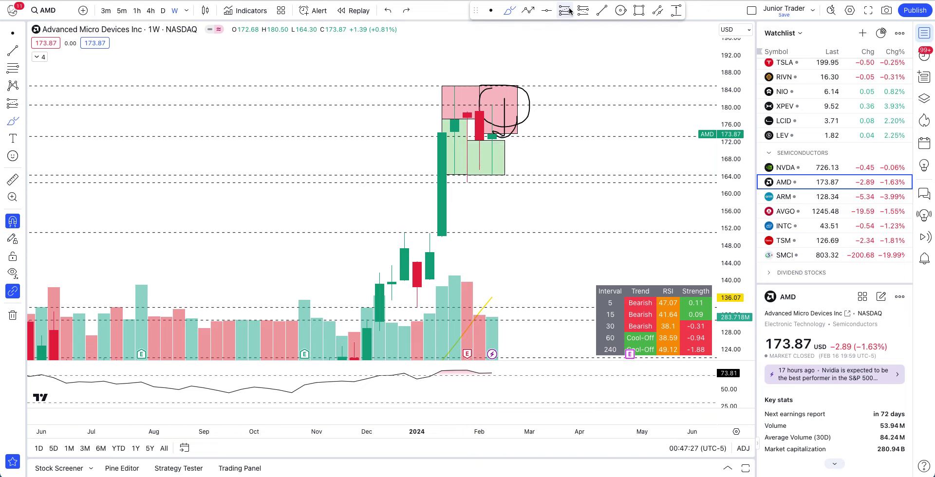
Draw a third green rectangle from 164.29 down to about 150.57 between December 18 and January 22.
left_click(639, 11)
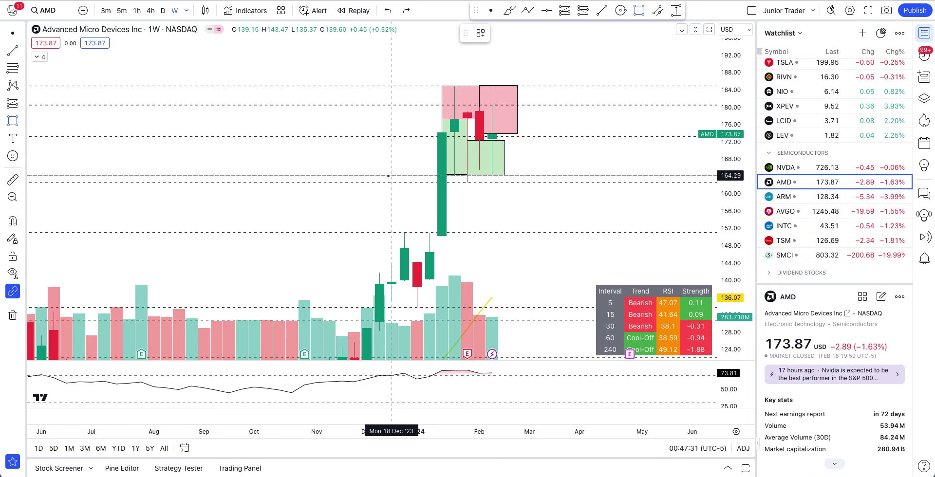
left_click_drag(388, 176, 454, 234)
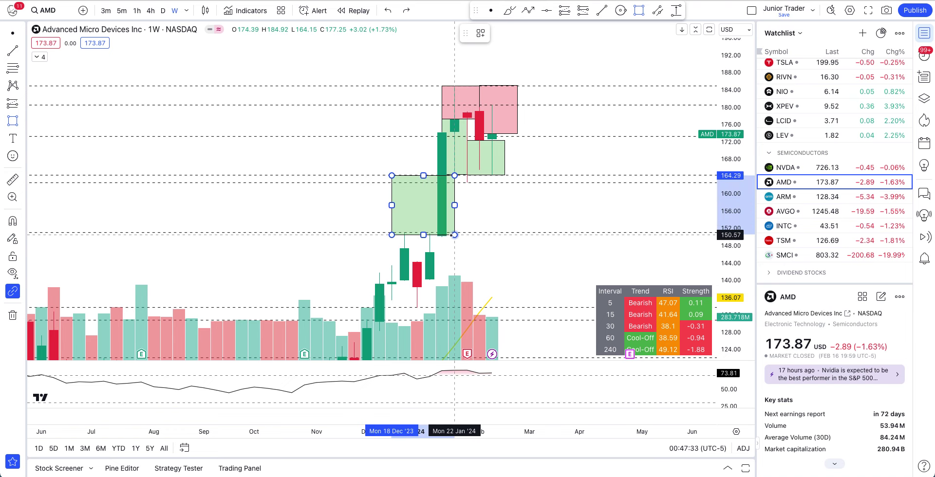
Brush an upward arrow from inside the lowest green rectangle to above the red rectangles, then undo it.
left_click(507, 10)
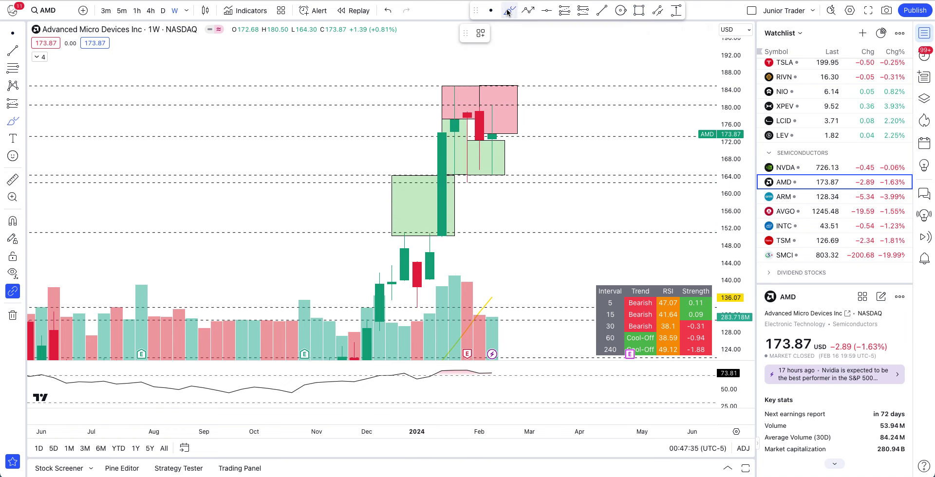
mouse_move(417, 212)
left_mouse_down()
mouse_move(454, 131)
mouse_move(451, 68)
mouse_move(442, 62)
left_mouse_up()
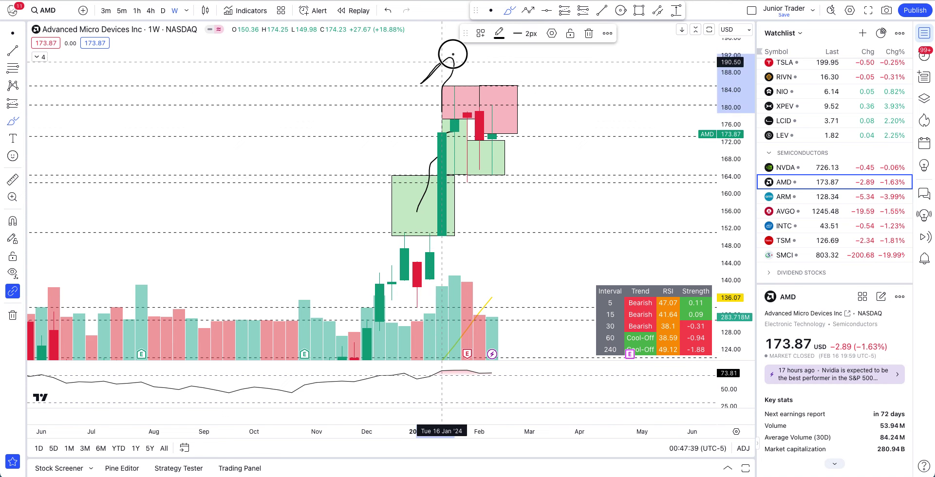
key("ctrl+z")
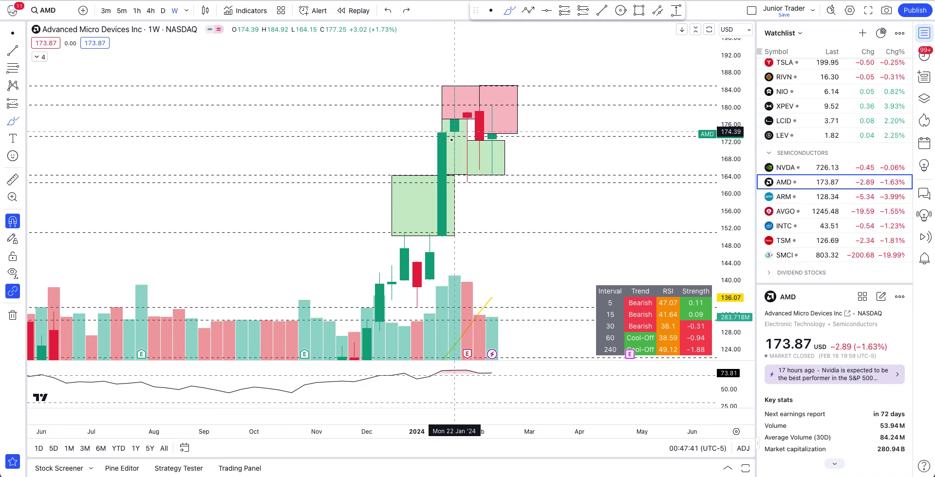
Brush curved arrows through the red and green rectangles and a horizontal arrow from the lowest green one, undoing the marks.
mouse_move(465, 100)
left_mouse_down()
mouse_move(501, 104)
mouse_move(502, 118)
mouse_move(490, 121)
mouse_move(507, 133)
mouse_move(517, 111)
left_mouse_up()
mouse_move(432, 205)
left_mouse_down()
mouse_move(529, 188)
mouse_move(580, 209)
mouse_move(554, 249)
left_mouse_up()
mouse_move(468, 142)
left_mouse_down()
mouse_move(486, 146)
mouse_move(495, 174)
mouse_move(504, 169)
left_mouse_up()
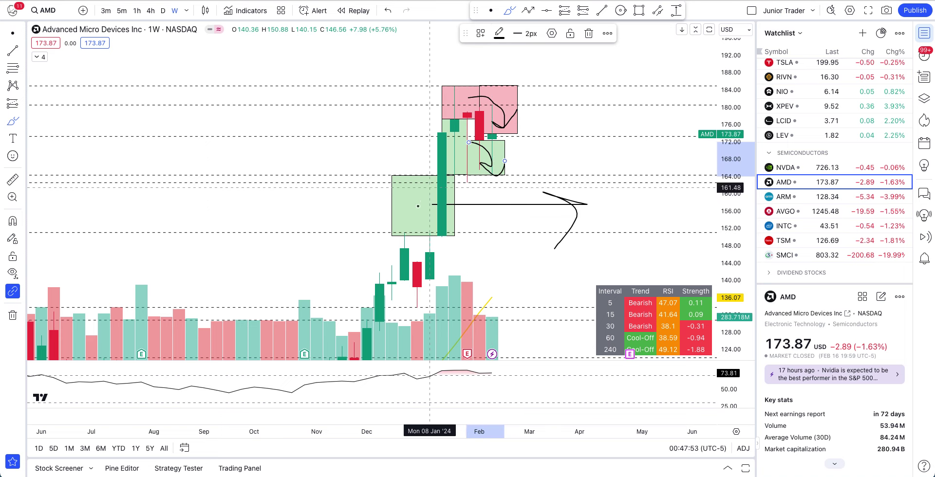
mouse_move(417, 206)
left_mouse_down()
mouse_move(419, 146)
mouse_move(459, 98)
mouse_move(497, 109)
mouse_move(504, 124)
left_mouse_up()
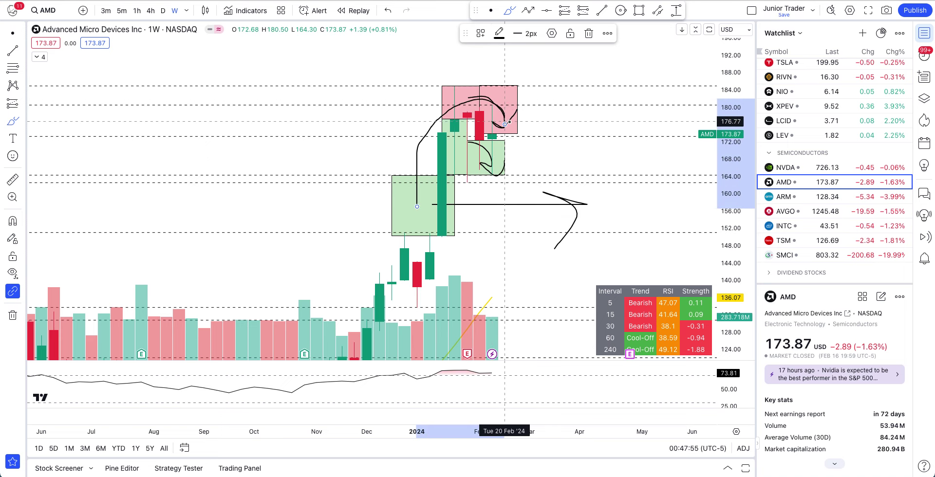
key("ctrl+z")
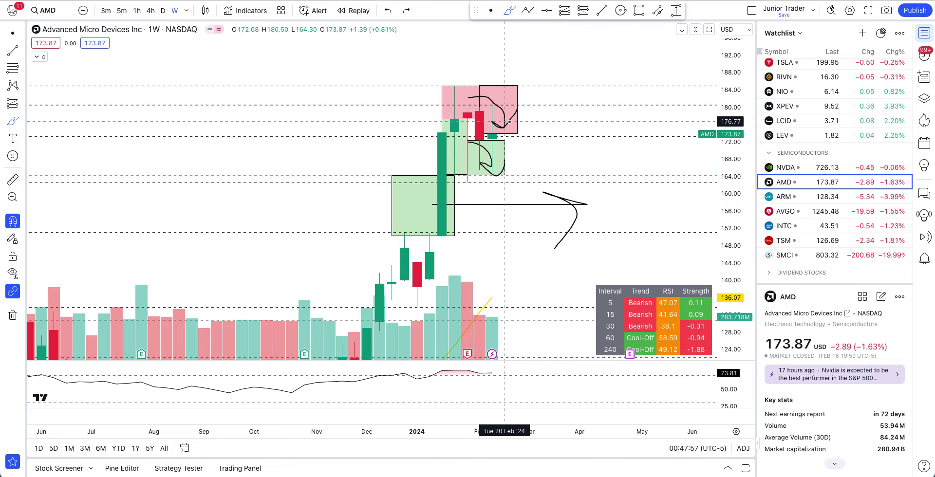
key("ctrl+z")
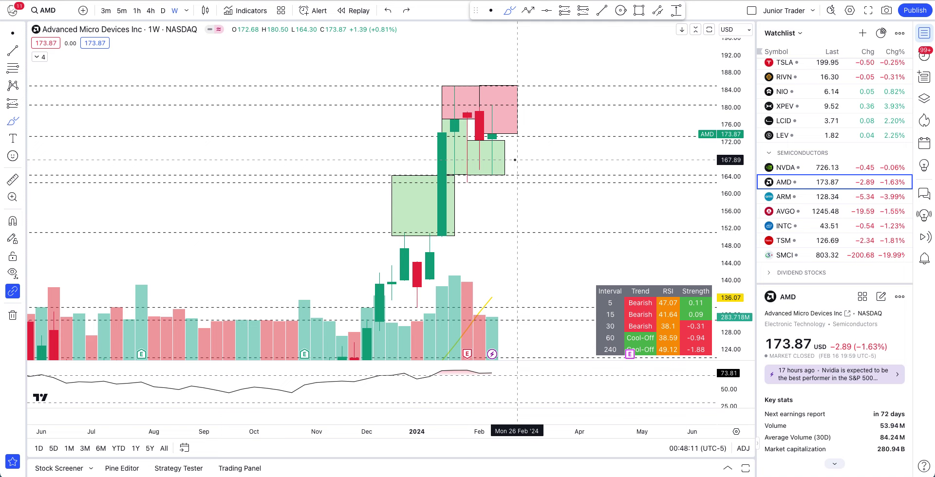
Brush a circle around the top of the February 12 weekly volume bar.
scroll(508, 202, "down", 1)
scroll(509, 201, "down", 1)
mouse_move(511, 300)
left_mouse_down()
mouse_move(484, 323)
mouse_move(545, 290)
mouse_move(510, 291)
left_mouse_up()
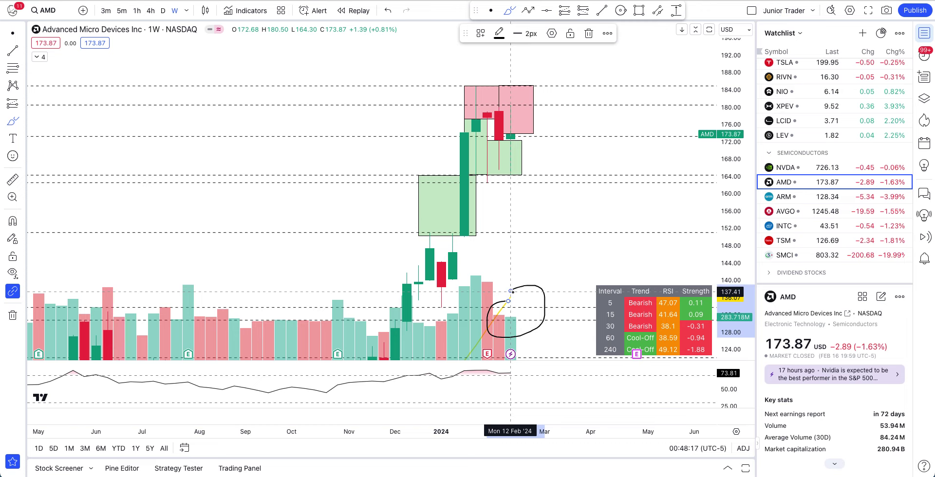
Brush an upward arrow from the December candles to the late-January candle and strokes over the volume bars, undoing all brush marks.
mouse_move(419, 293)
left_mouse_down()
mouse_move(468, 127)
mouse_move(421, 157)
left_mouse_up()
mouse_move(430, 323)
left_mouse_down()
mouse_move(477, 266)
mouse_move(445, 348)
mouse_move(479, 250)
left_mouse_up()
key("ctrl+z")
key("ctrl+z")
key("ctrl+z")
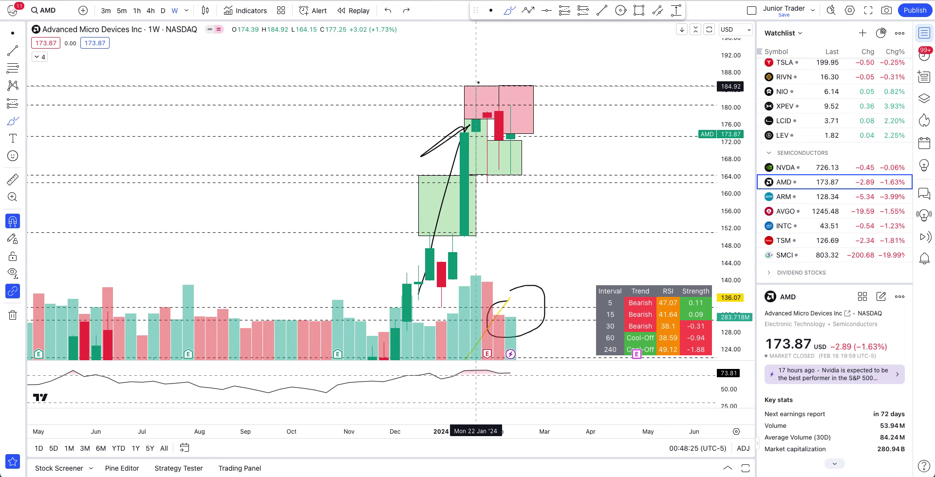
mouse_move(486, 276)
left_mouse_down()
mouse_move(519, 327)
mouse_move(504, 322)
left_mouse_up()
key("ctrl+z")
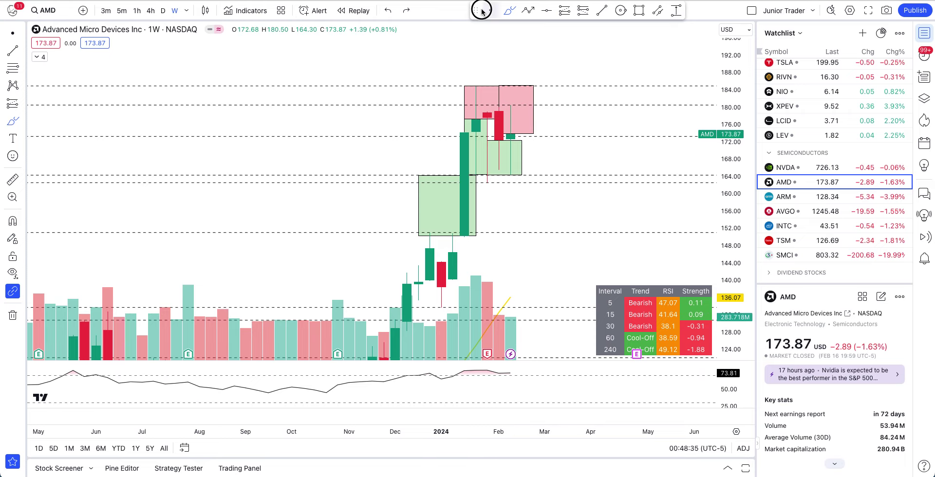
Delete all the red and green zone rectangles from the weekly chart.
left_click(531, 86)
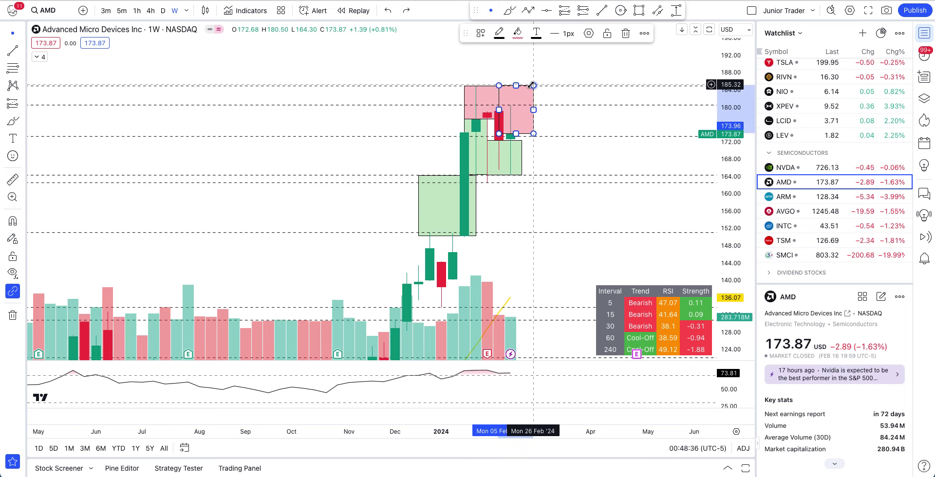
key("Delete")
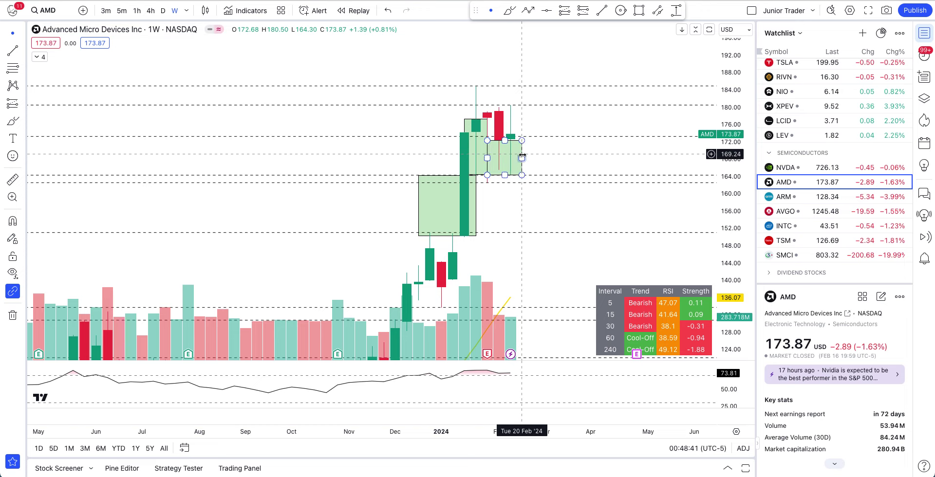
key("Delete")
left_click(481, 175)
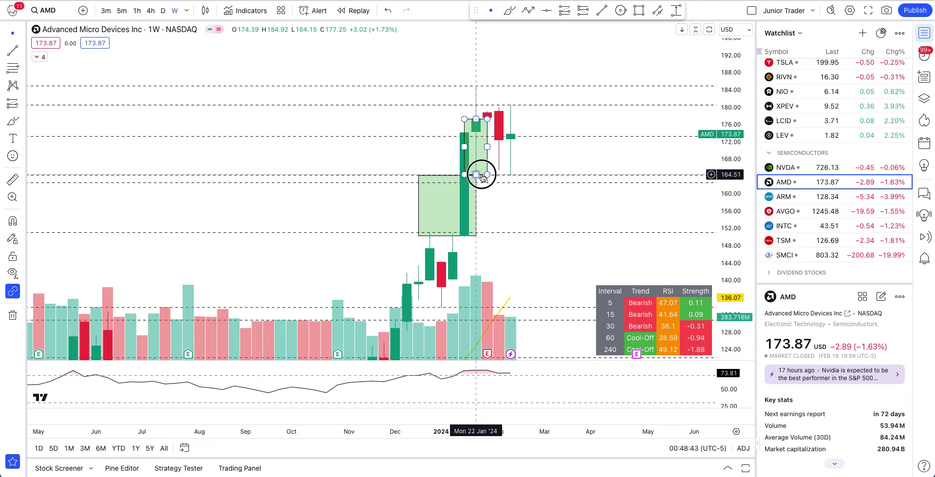
key("Delete")
left_click(439, 179)
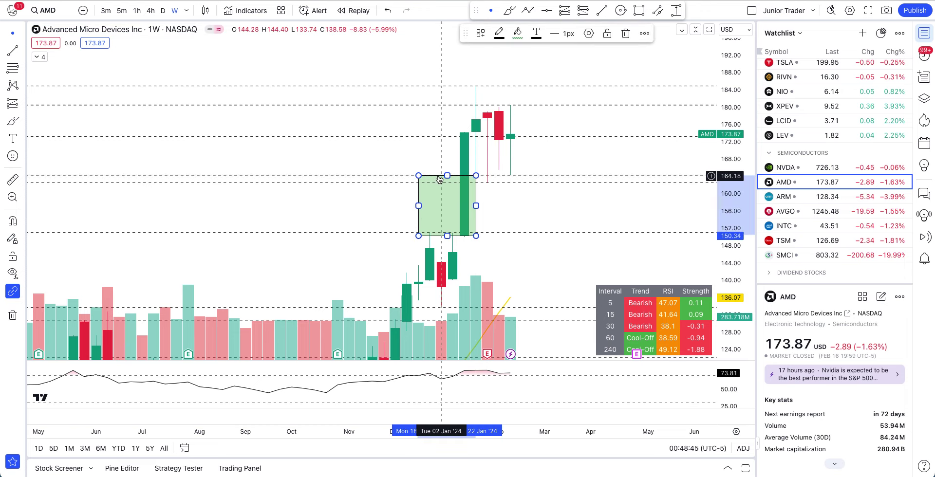
key("Delete")
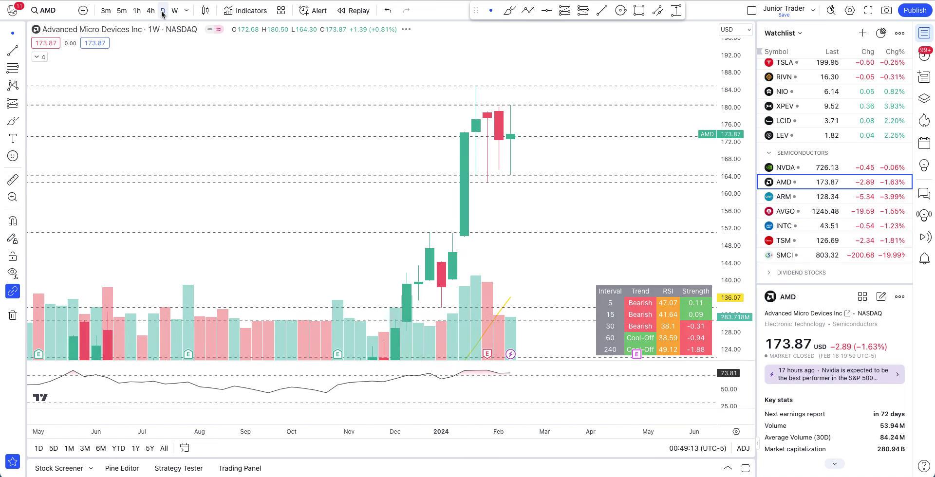
Switch the AMD chart to the daily timeframe and bring the January and February candles into view.
left_click(163, 10)
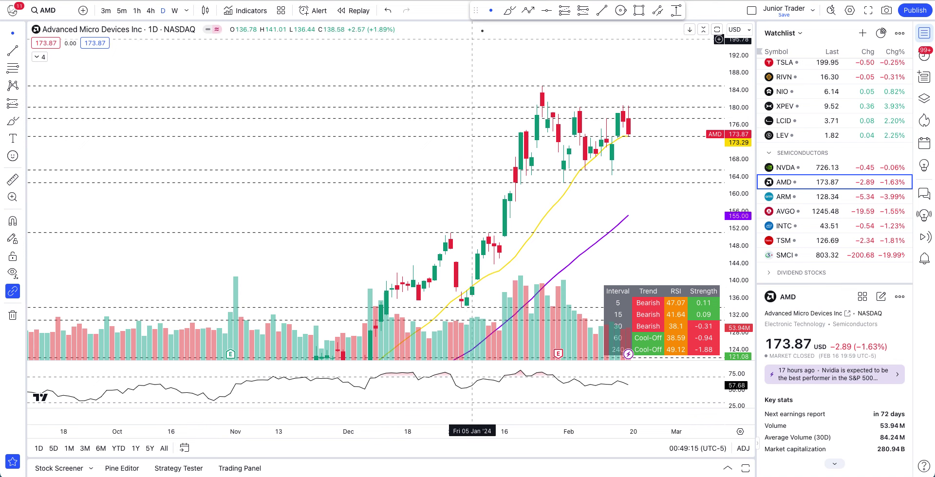
left_click_drag(503, 68, 353, 120)
scroll(350, 121, "up", 2)
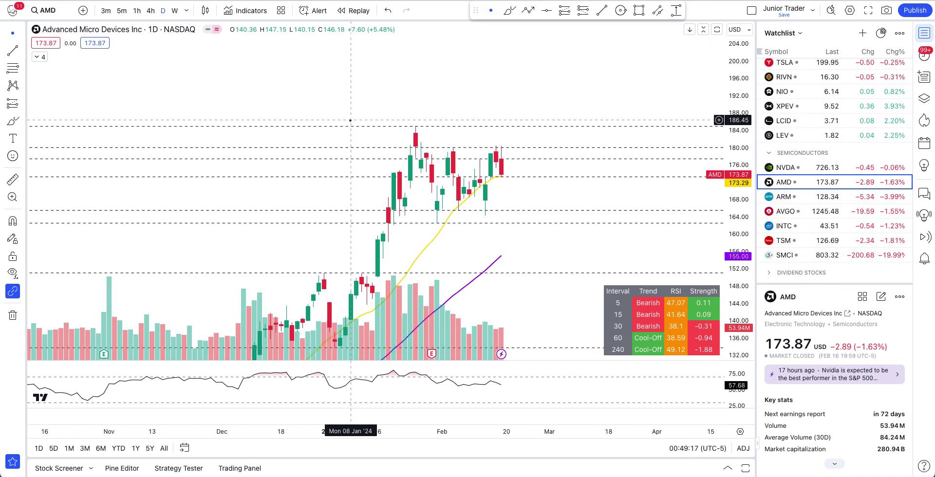
scroll(507, 88, "up", 2)
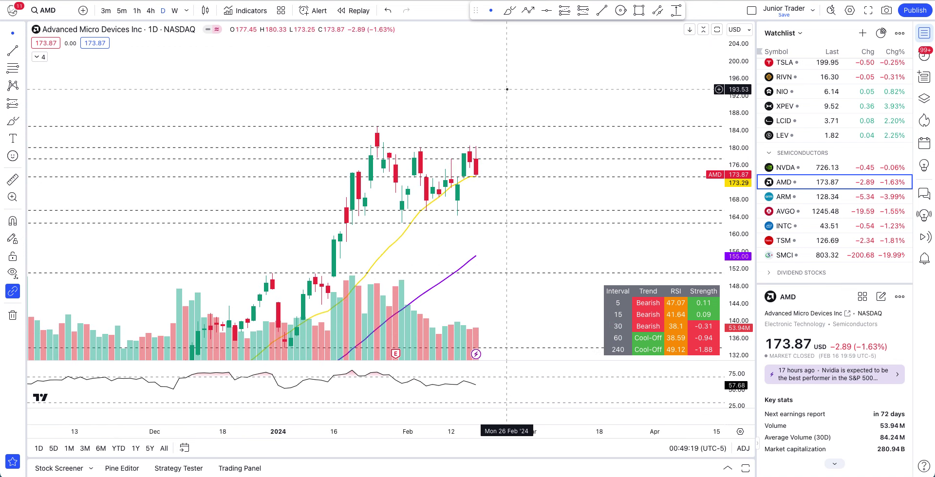
scroll(507, 90, "down", 1)
Brush a short horizontal line at about 173 after the last candle and a downward arrow below it, undoing both.
left_click(511, 11)
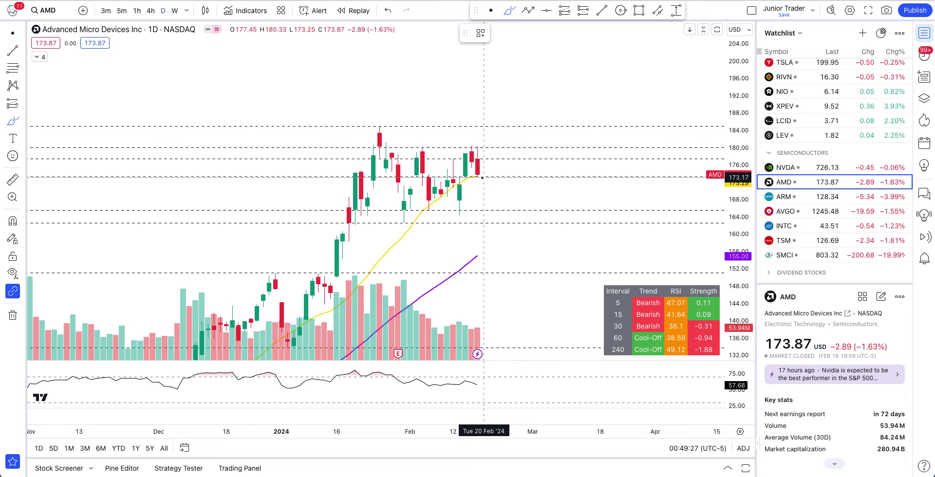
left_click_drag(484, 176, 527, 177)
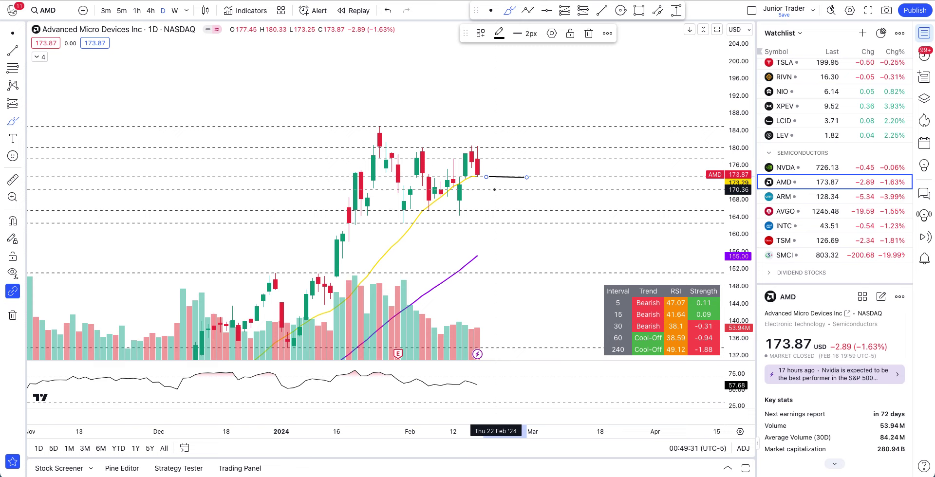
mouse_move(496, 187)
left_mouse_down()
mouse_move(497, 218)
mouse_move(515, 200)
left_mouse_up()
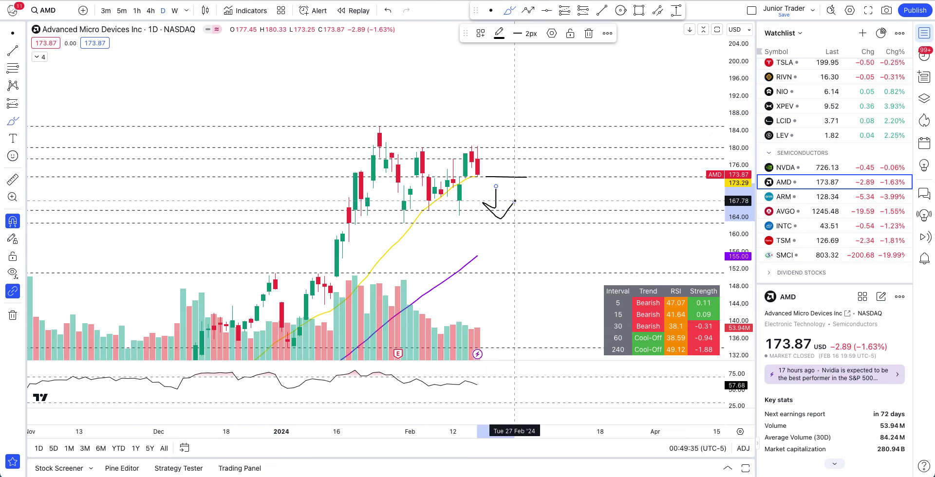
key("ctrl+z")
key("ctrl+z")
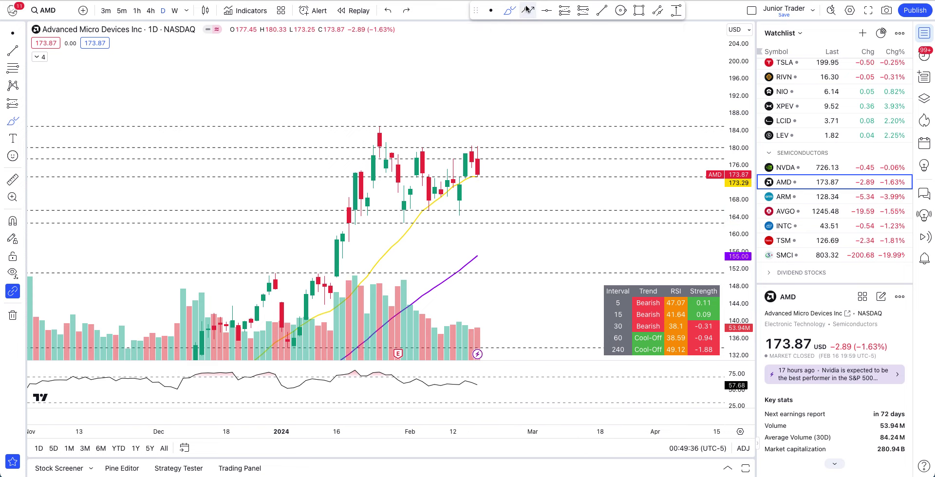
Draw descending trend lines from 186.11 on January 23 to about 168.68 on February 23, and from 176.44 on January 17 below it.
left_click(602, 9)
left_click(368, 121)
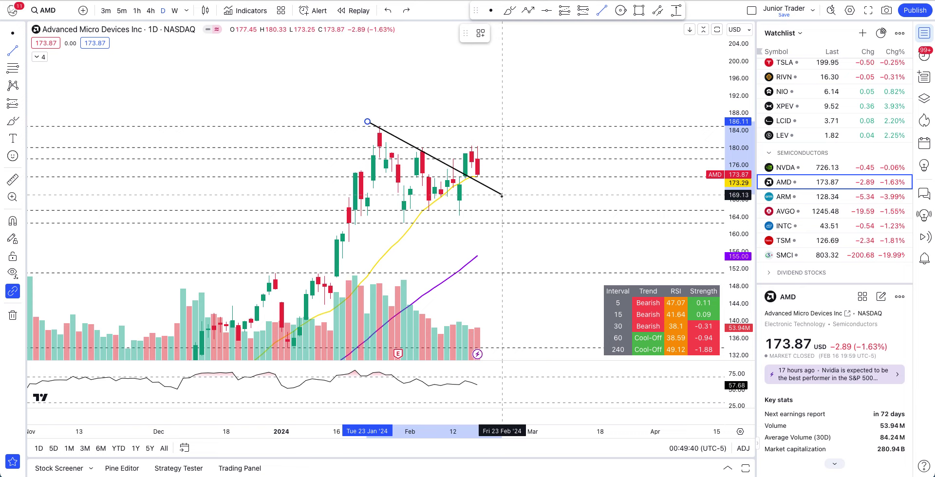
left_click(502, 197)
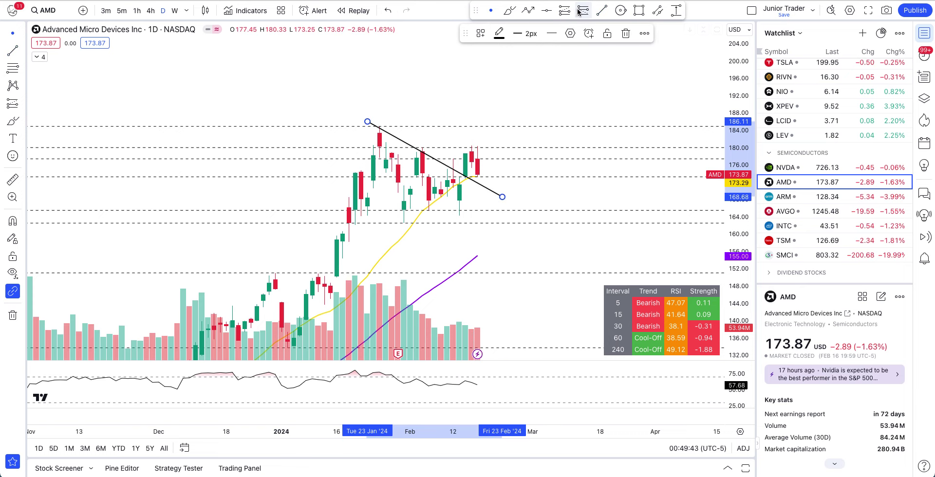
left_click(602, 9)
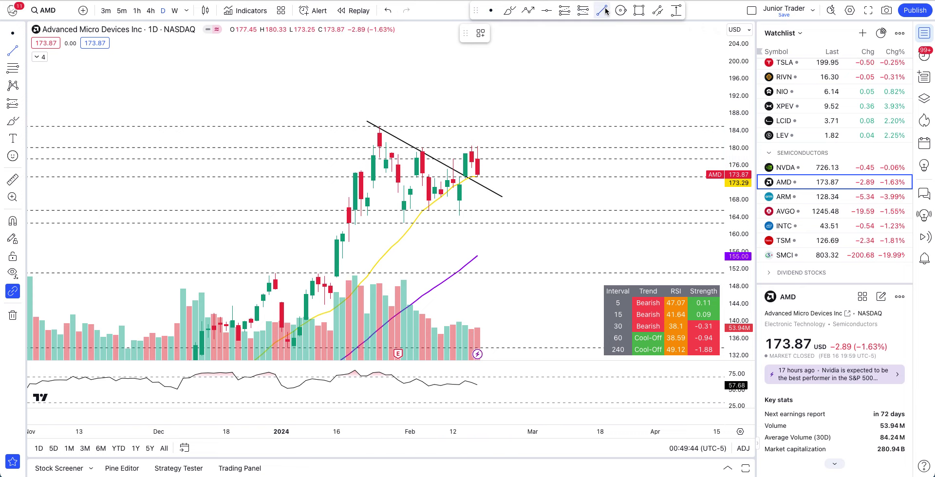
left_click(343, 164)
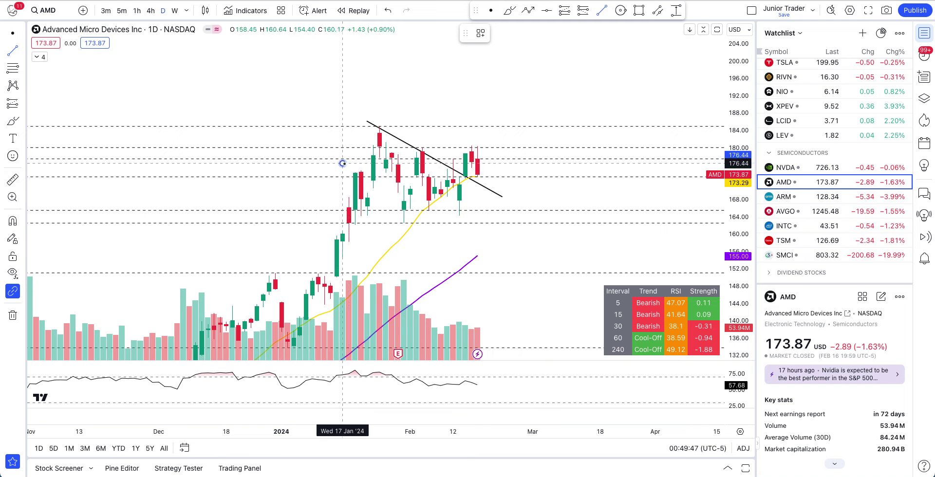
left_click(497, 251)
Brush a wavy curve along the candles from January into February 20, then undo it.
left_click(509, 9)
mouse_move(361, 198)
left_mouse_down()
mouse_move(460, 159)
mouse_move(482, 168)
mouse_move(486, 183)
left_mouse_up()
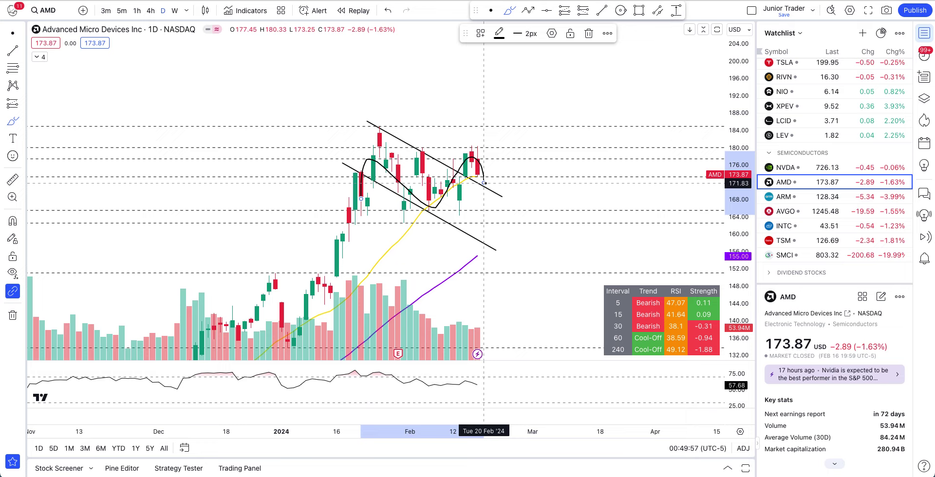
key("ctrl+z")
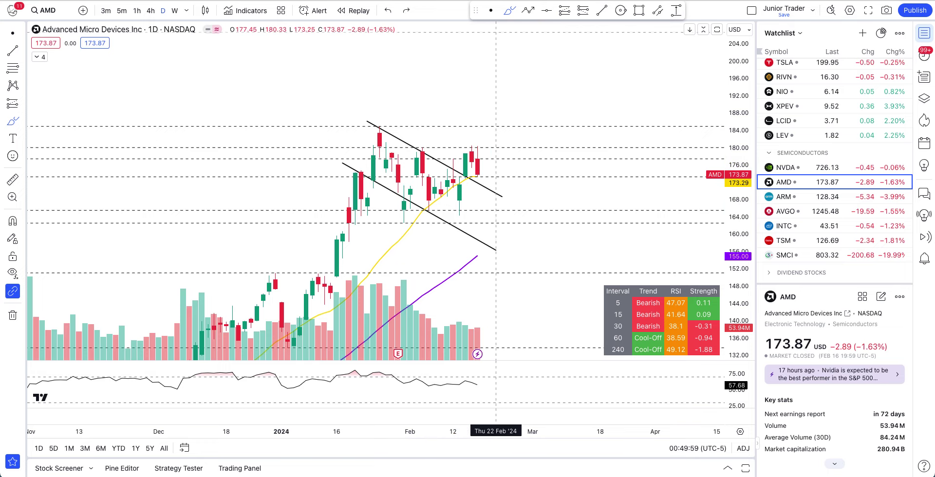
Delete the upper and lower descending trend lines.
left_click(490, 193)
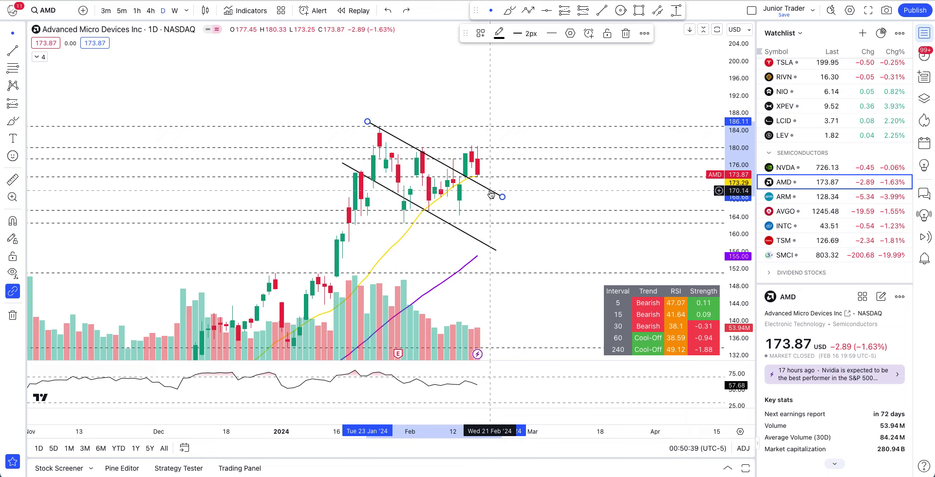
key("Delete")
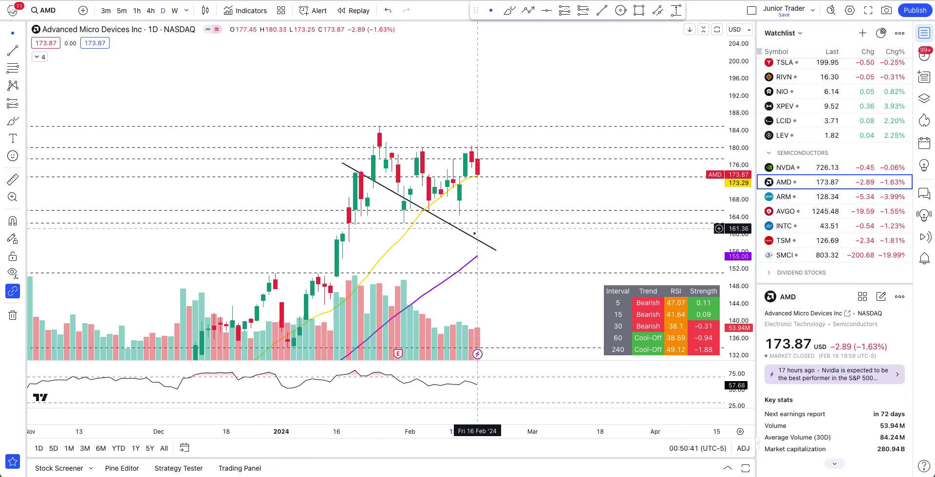
left_click(473, 239)
key("Delete")
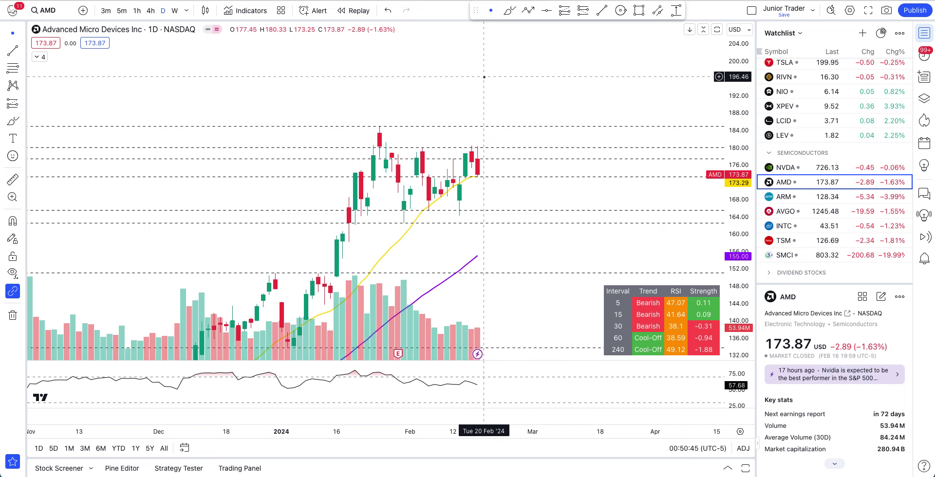
Brush marks from about 173.17 after the last candle down toward the 162 level, then undo them.
left_click_drag(457, 82, 497, 77)
left_click(509, 10)
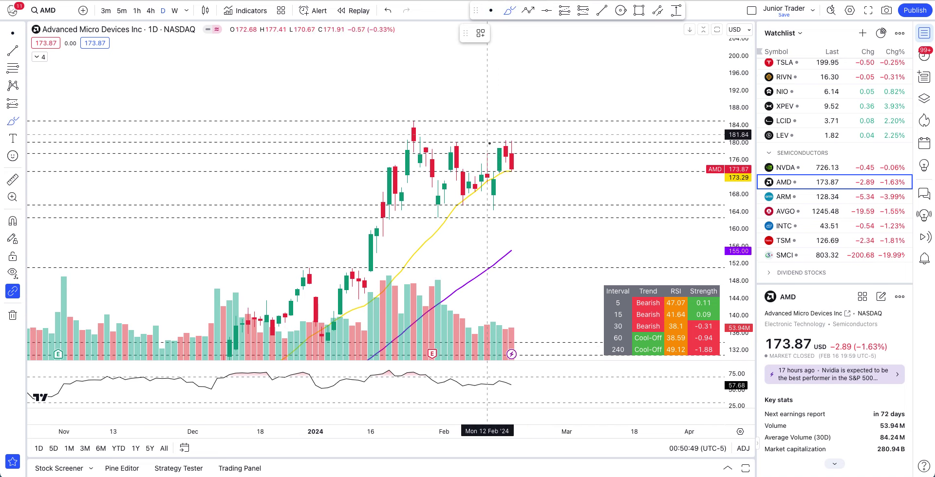
scroll(487, 142, "down", 1)
scroll(486, 142, "down", 3)
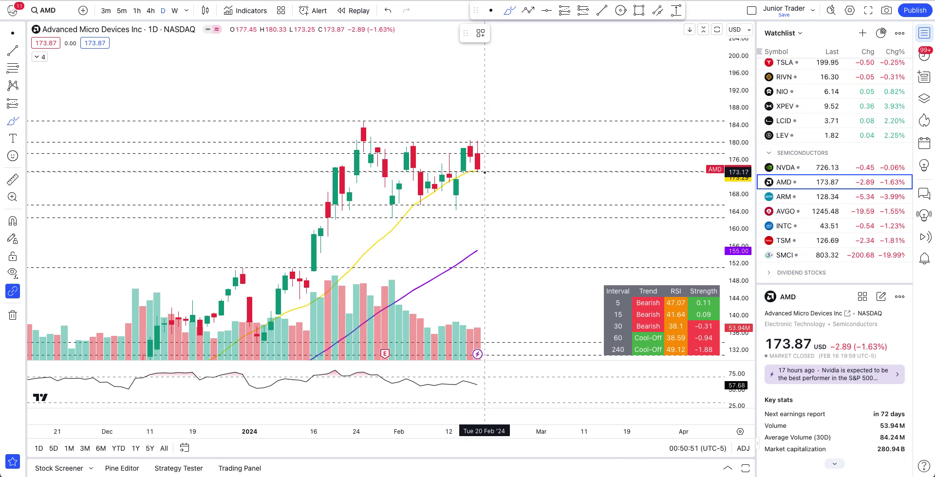
mouse_move(484, 172)
left_mouse_down()
mouse_move(442, 174)
mouse_move(484, 184)
mouse_move(485, 218)
mouse_move(444, 204)
mouse_move(500, 205)
mouse_move(542, 218)
left_mouse_up()
key("ctrl+z")
key("ctrl+z")
key("ctrl+z")
key("ctrl+z")
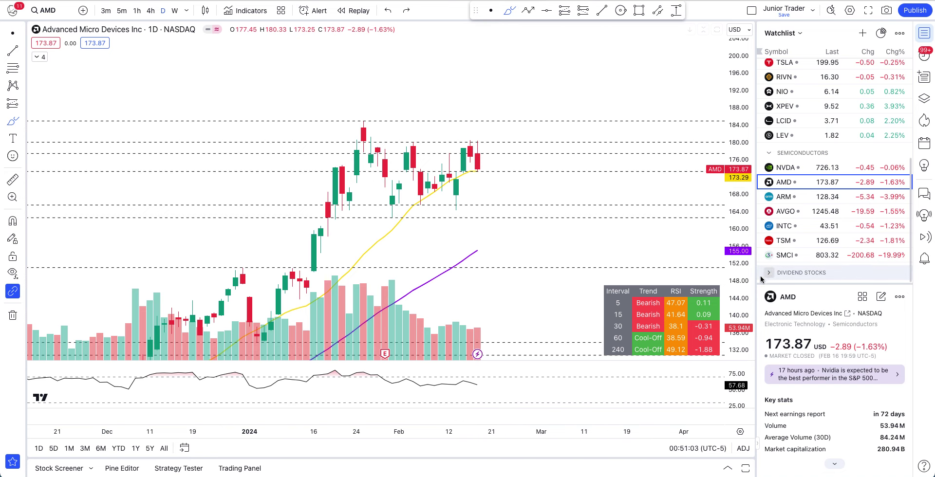
Stretch the price scale and brush marks on the February 16 candle near 173, undoing them.
left_click_drag(750, 290, 750, 270)
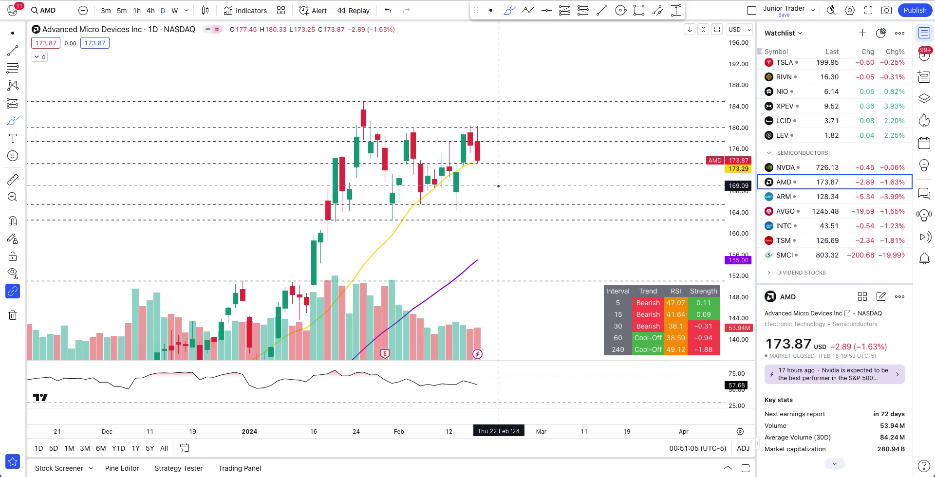
left_click(478, 159)
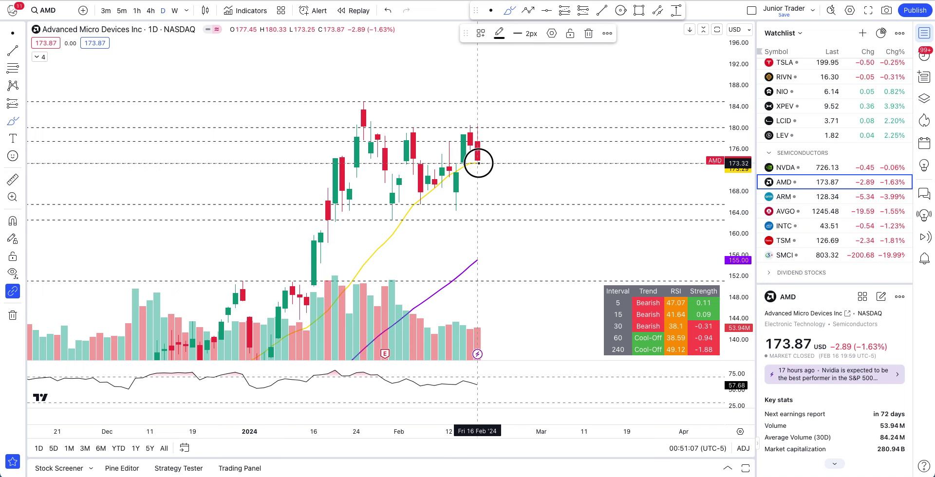
key("ctrl+z")
left_click(480, 156)
mouse_move(479, 157)
left_mouse_down()
mouse_move(476, 181)
mouse_move(469, 146)
left_mouse_up()
key("ctrl+z")
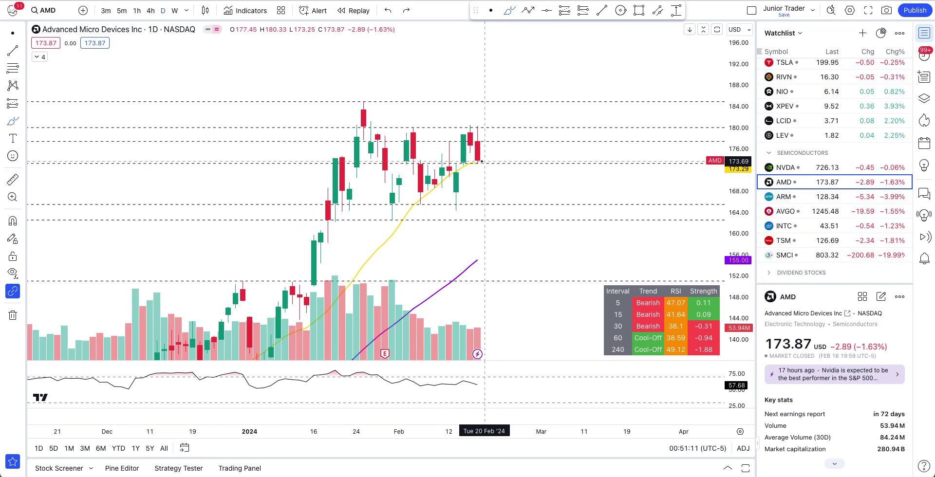
Brush descending lines from above the late-January peak to below the last candle, undoing each attempt.
left_click_drag(357, 95, 363, 100)
left_click_drag(454, 158, 484, 180)
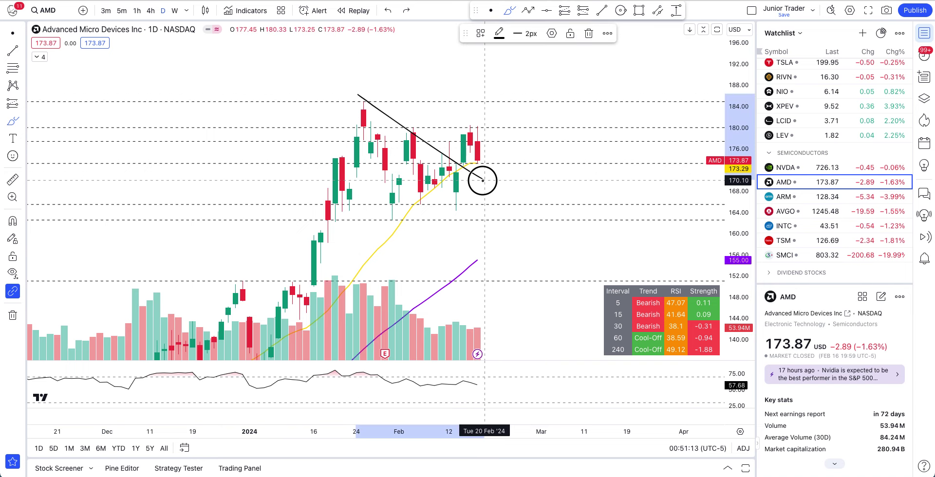
key("ctrl+z")
left_click(367, 98)
left_click_drag(367, 99, 511, 184)
key("ctrl+z")
Draw a descending trend line from about 185.63 on January 24 to about 167.44 on February 29, adjusting both endpoints.
left_click(602, 10)
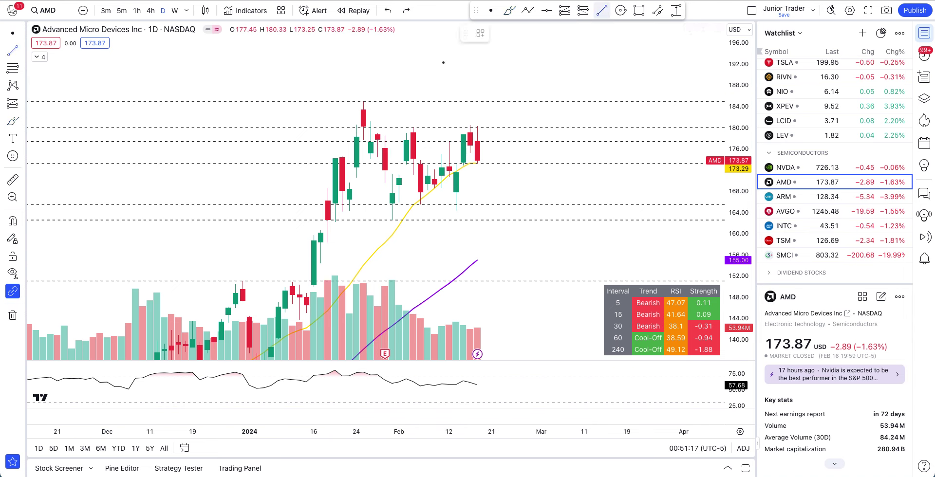
left_click(356, 95)
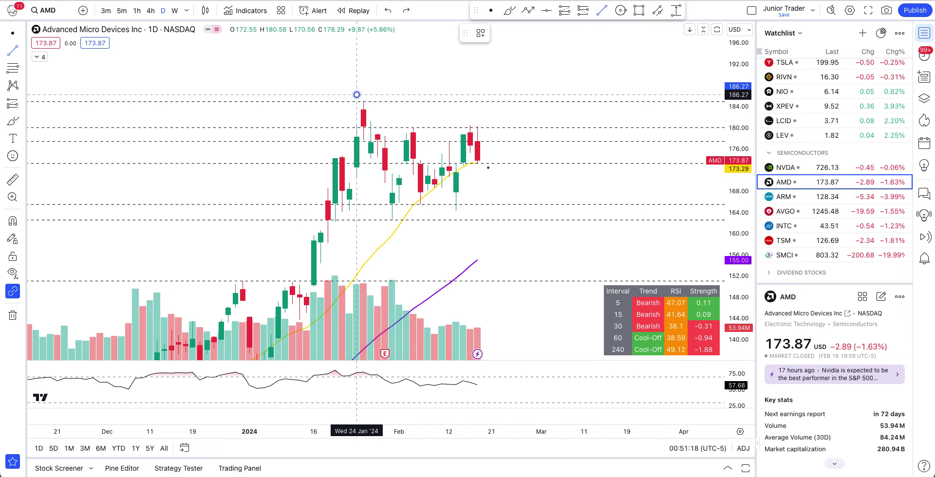
left_click(526, 196)
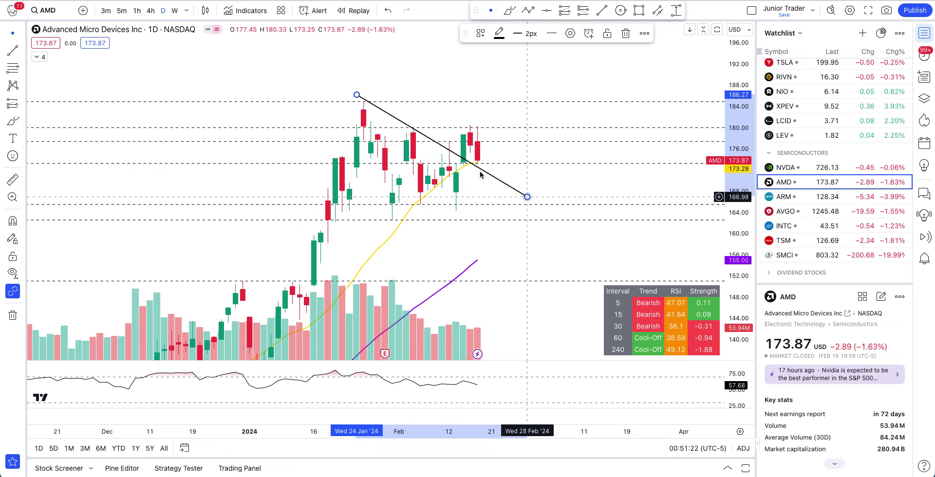
left_click_drag(357, 95, 357, 99)
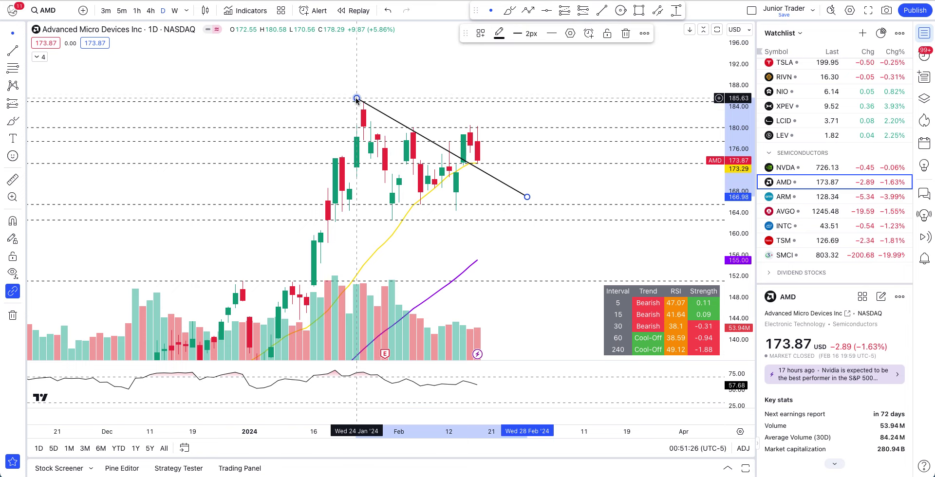
left_click_drag(528, 198, 534, 195)
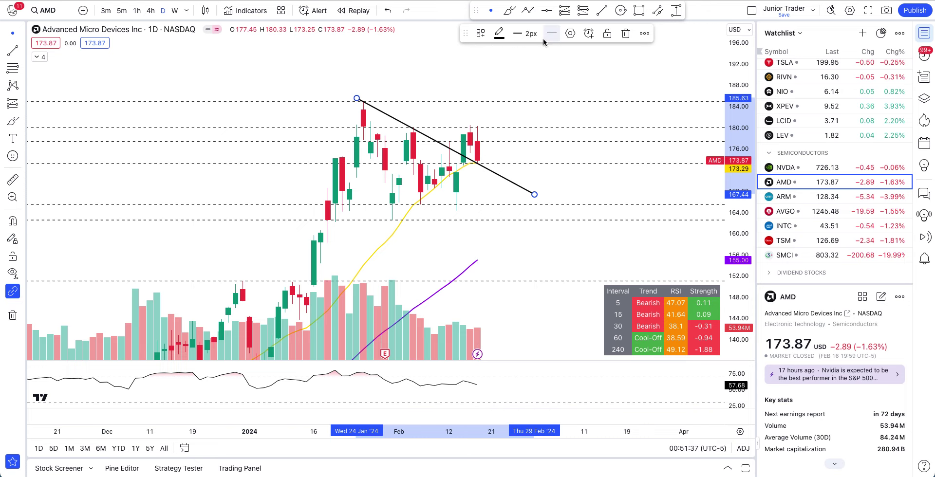
Place a horizontal line at 173.23 on the daily chart.
left_click(546, 10)
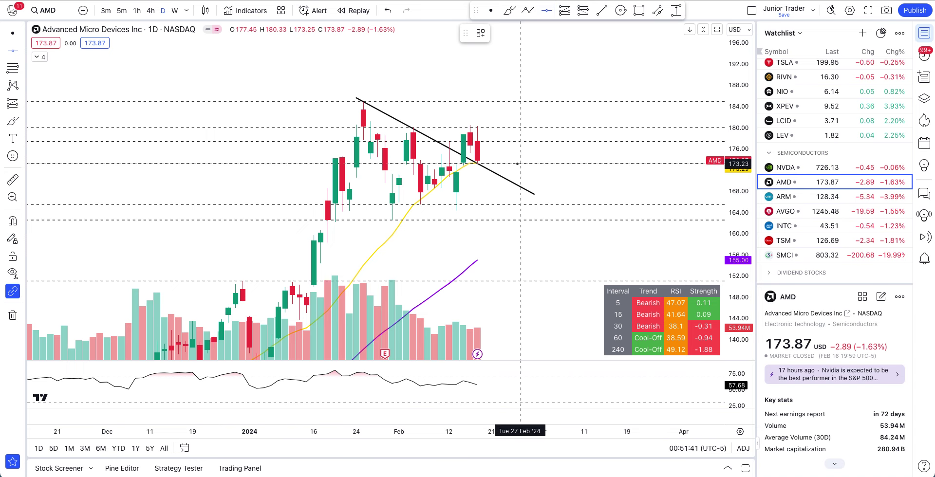
left_click(519, 163)
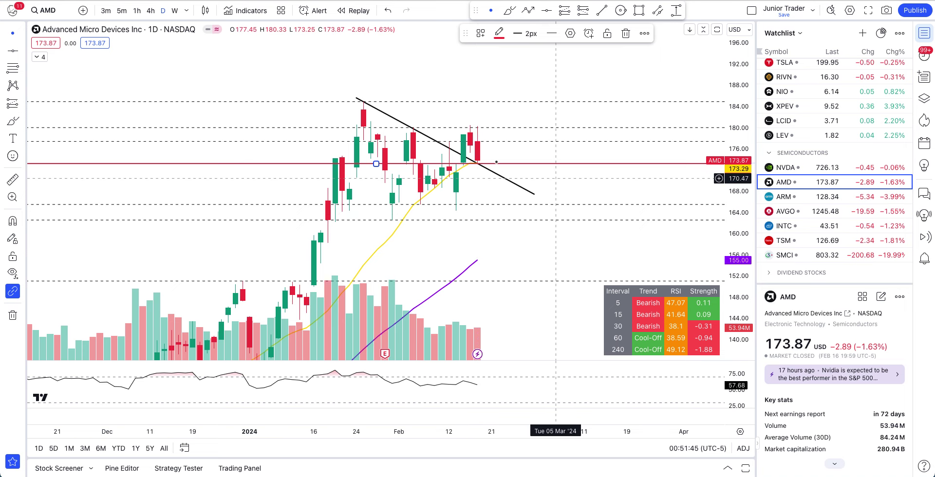
Brush a rising path from the last daily candle up to about 177.45, then undo it.
left_click(509, 10)
left_click_drag(486, 158, 505, 141)
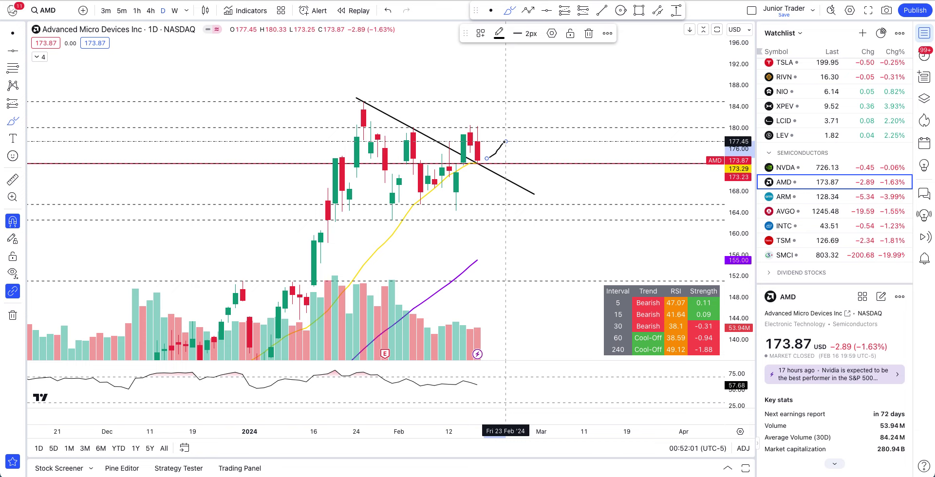
key("ctrl+z")
Switch the chart to the 1-hour timeframe and stretch it around the February 5 to 20 price action.
left_click(137, 11)
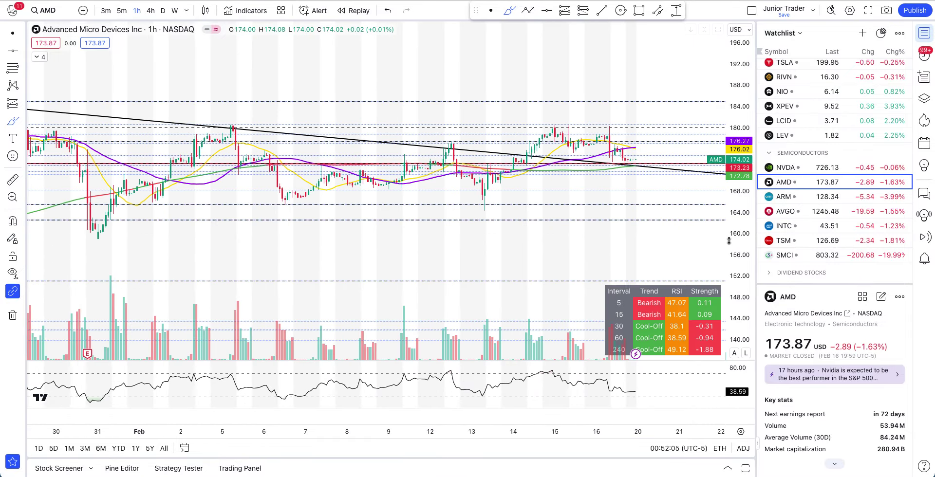
left_click_drag(741, 290, 740, 224)
left_click(496, 10)
left_click_drag(503, 77, 453, 118)
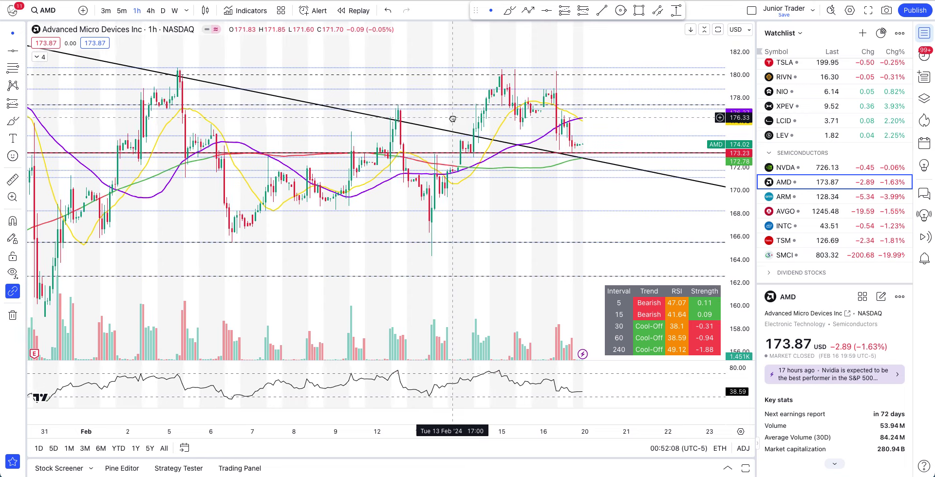
scroll(453, 118, "up", 2)
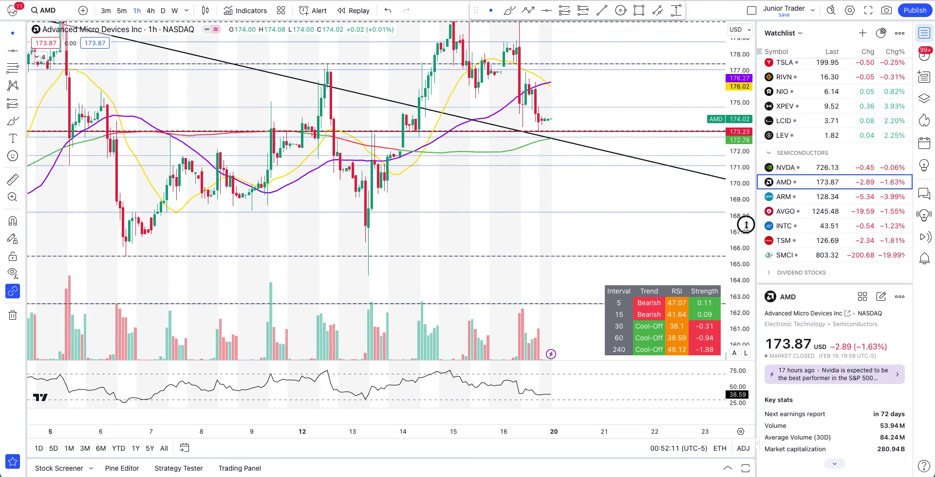
scroll(702, 185, "up", 2)
left_click_drag(595, 77, 558, 148)
scroll(558, 148, "down", 1)
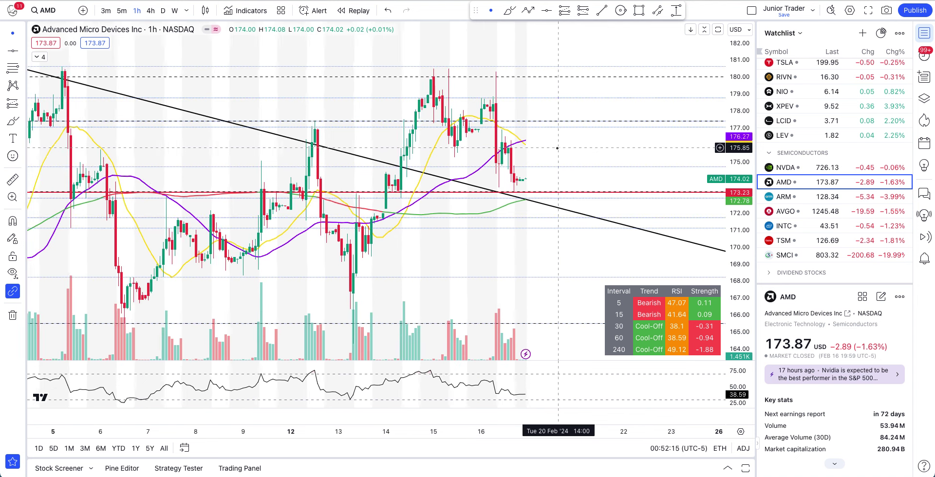
Brush an ellipse where the trend line meets the 173 level and a downward mark below it, then undo both.
left_click(509, 10)
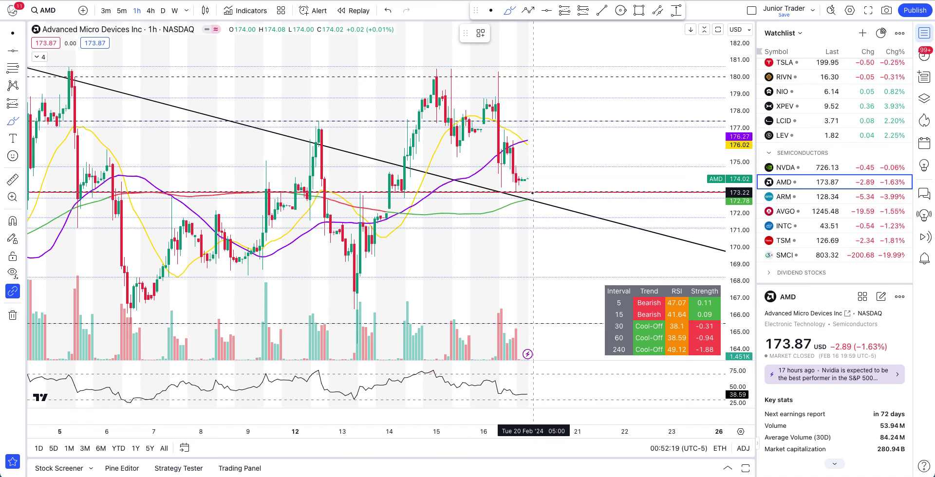
mouse_move(532, 193)
left_mouse_down()
mouse_move(518, 198)
mouse_move(568, 201)
mouse_move(525, 199)
mouse_move(541, 190)
mouse_move(526, 199)
left_mouse_up()
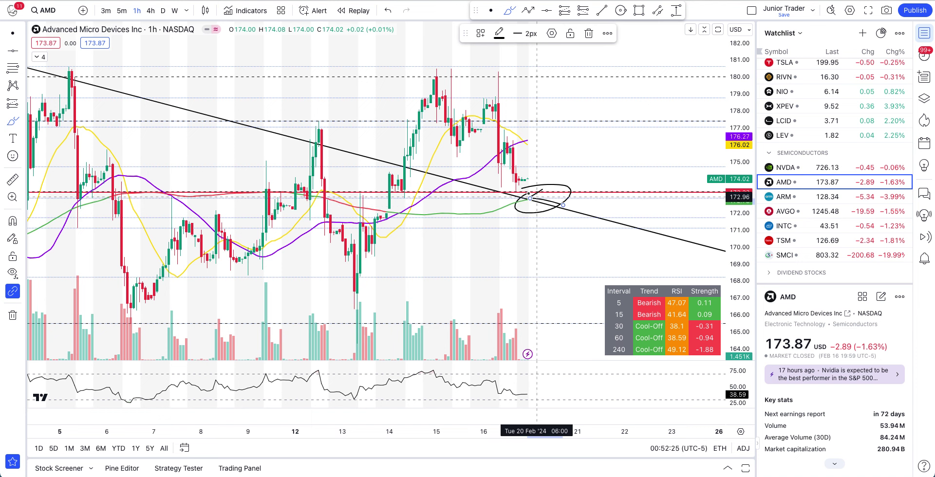
mouse_move(538, 217)
left_mouse_down()
mouse_move(539, 270)
mouse_move(519, 251)
mouse_move(558, 250)
left_mouse_up()
key("ctrl+z")
key("ctrl+z")
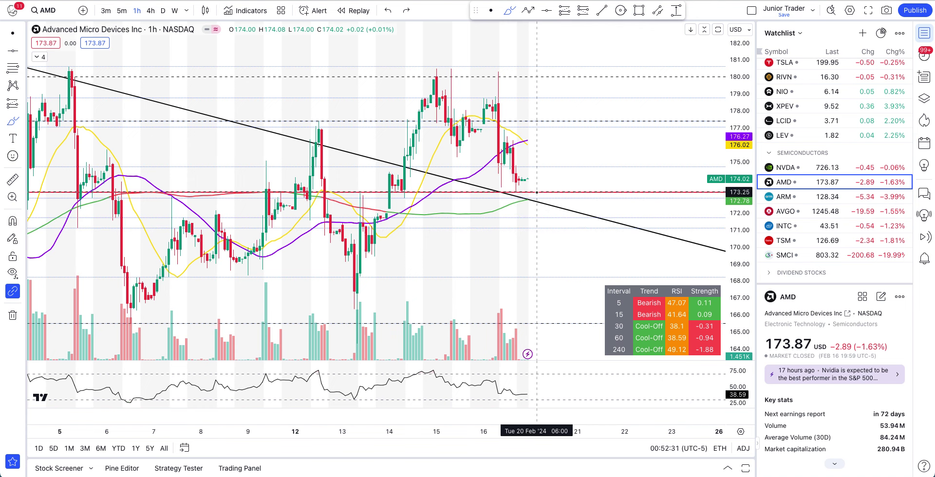
Place a short position after the last candle with entry at 172.67, target at 165.60 and stop at 175.34.
left_click(583, 10)
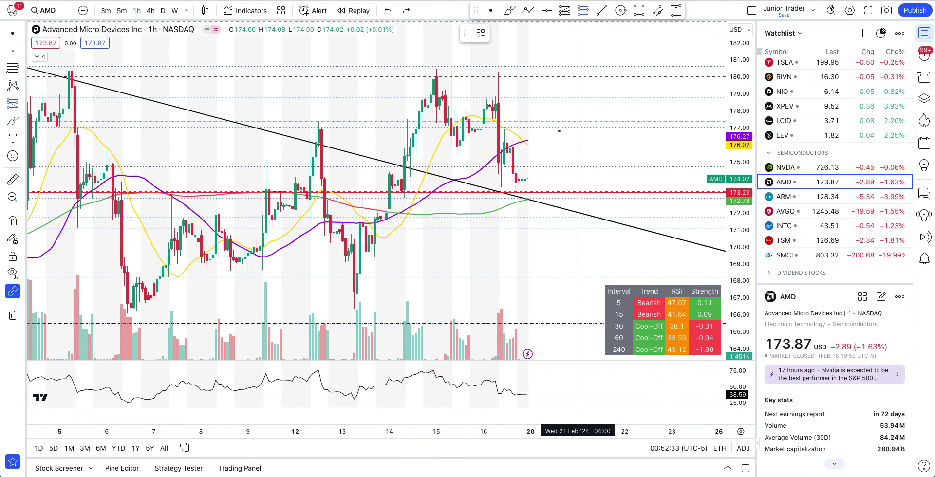
left_click(528, 202)
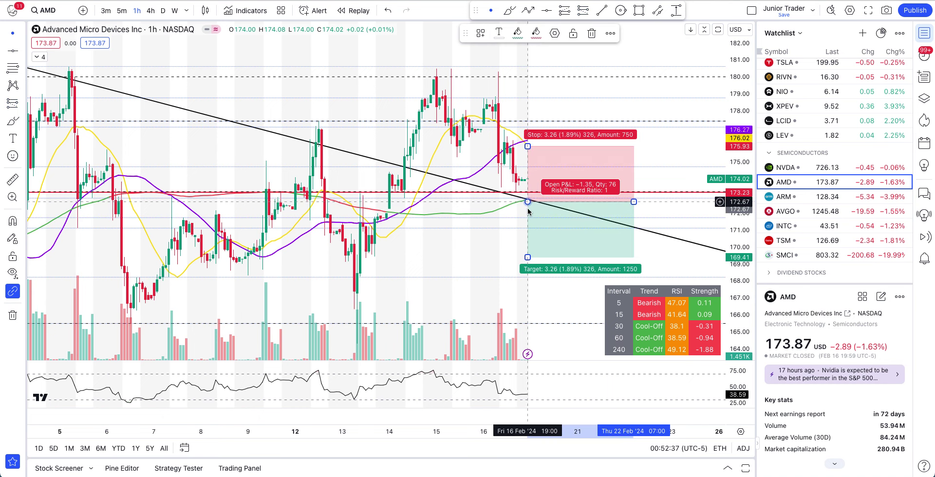
left_click_drag(528, 262, 524, 322)
mouse_move(527, 146)
left_mouse_down()
mouse_move(528, 163)
mouse_move(564, 184)
mouse_move(599, 160)
mouse_move(607, 186)
mouse_move(559, 190)
mouse_move(588, 186)
mouse_move(592, 170)
mouse_move(595, 220)
left_mouse_up()
Brush marks across the short position's stop and target areas, undoing each stroke.
left_click(509, 9)
left_click_drag(550, 180, 568, 252)
key("ctrl+z")
key("ctrl+z")
mouse_move(576, 169)
left_mouse_down()
mouse_move(617, 169)
mouse_move(555, 181)
mouse_move(599, 163)
mouse_move(617, 175)
mouse_move(602, 190)
mouse_move(560, 183)
mouse_move(584, 170)
mouse_move(616, 181)
mouse_move(610, 187)
left_mouse_up()
key("ctrl+z")
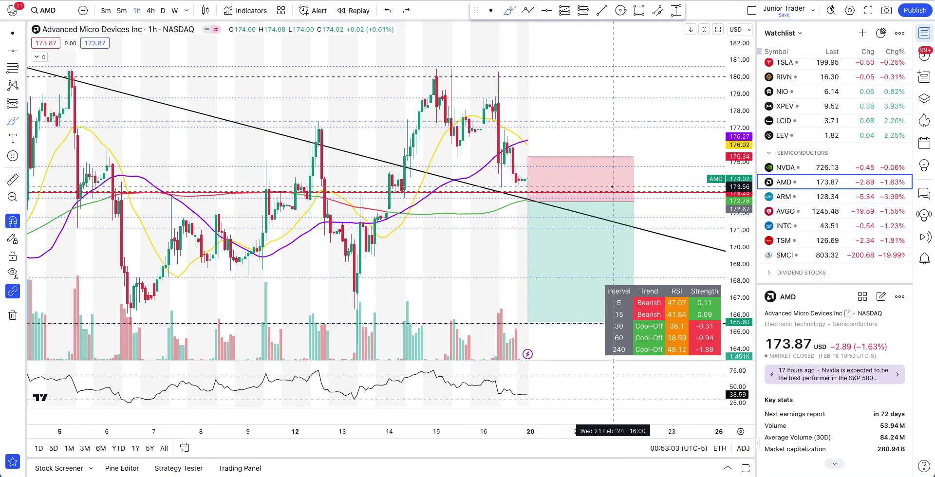
Brush circles around the yellow and purple moving averages near 176.5 at the last candle, then undo them.
scroll(581, 203, "down", 2)
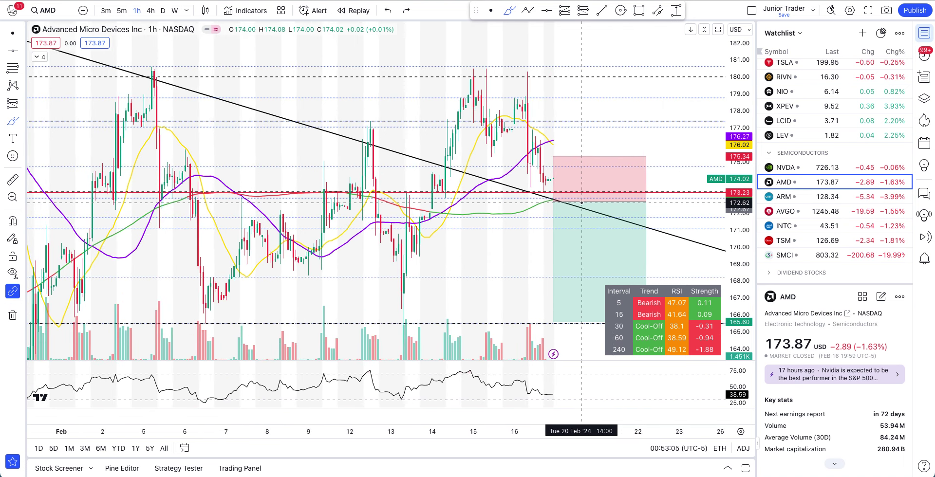
left_click_drag(737, 112, 738, 141)
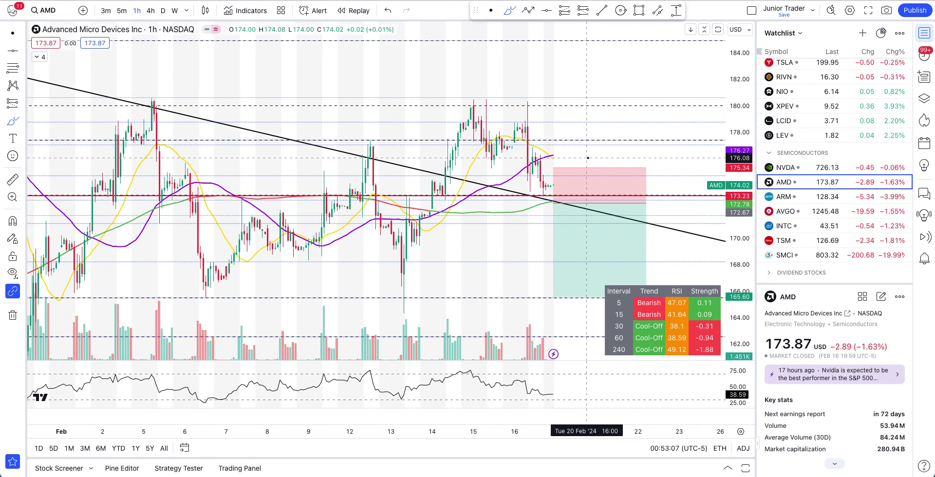
scroll(587, 172, "up", 3)
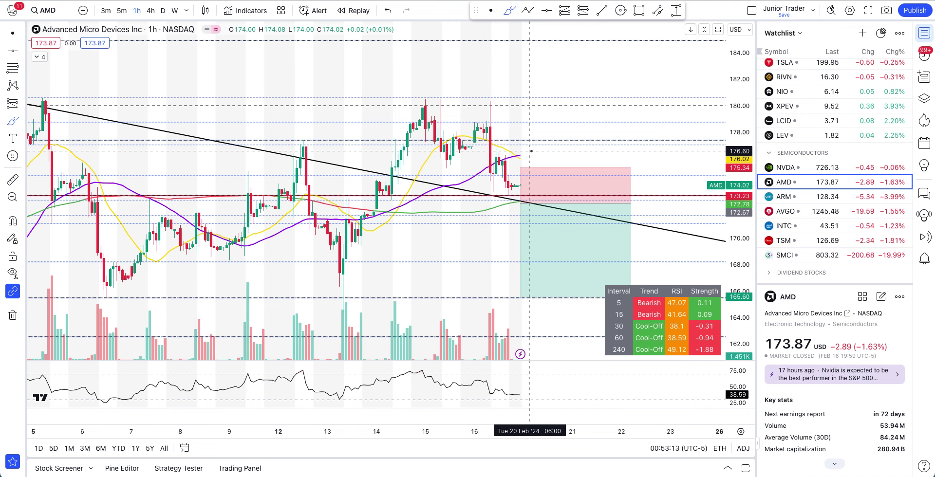
scroll(522, 168, "down", 2)
scroll(521, 178, "down", 1)
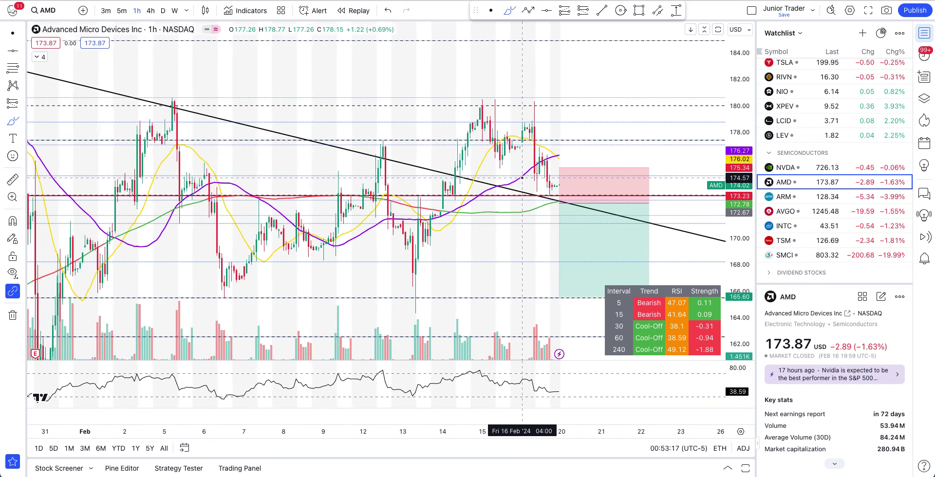
scroll(522, 178, "up", 3)
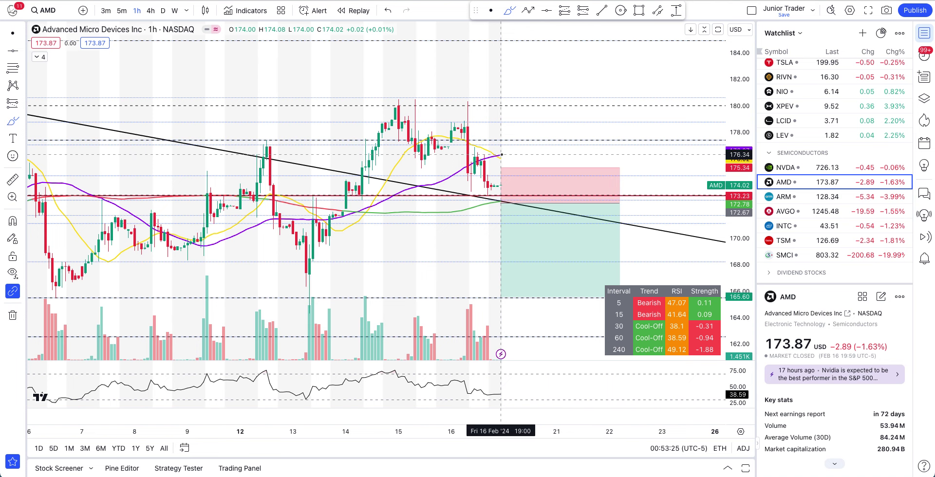
mouse_move(501, 155)
left_mouse_down()
mouse_move(515, 156)
mouse_move(493, 152)
left_mouse_up()
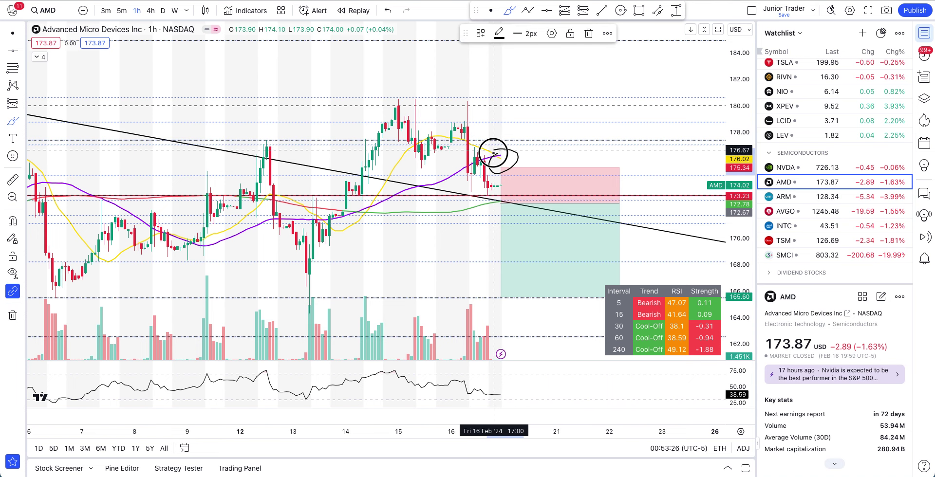
key("ctrl+z")
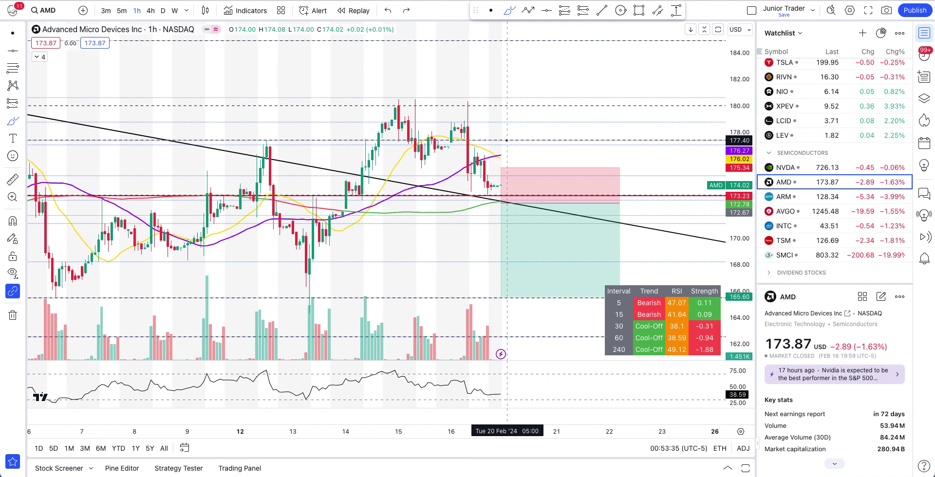
Brush price paths and marks around the last hourly candles between about 173 and 177.4, undoing each attempt.
left_click_drag(497, 181, 522, 140)
key("ctrl")
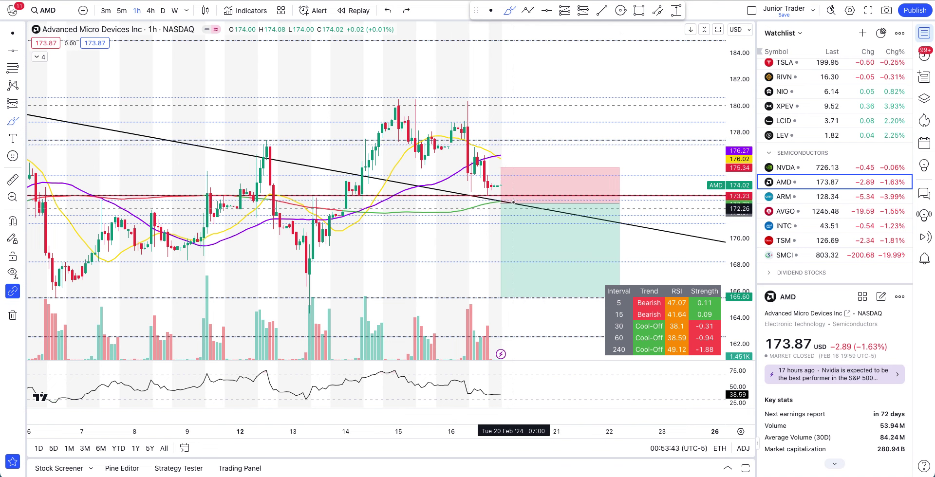
mouse_move(509, 194)
left_mouse_down()
mouse_move(492, 188)
mouse_move(636, 184)
mouse_move(491, 192)
left_mouse_up()
key("ctrl")
key("ctrl+z")
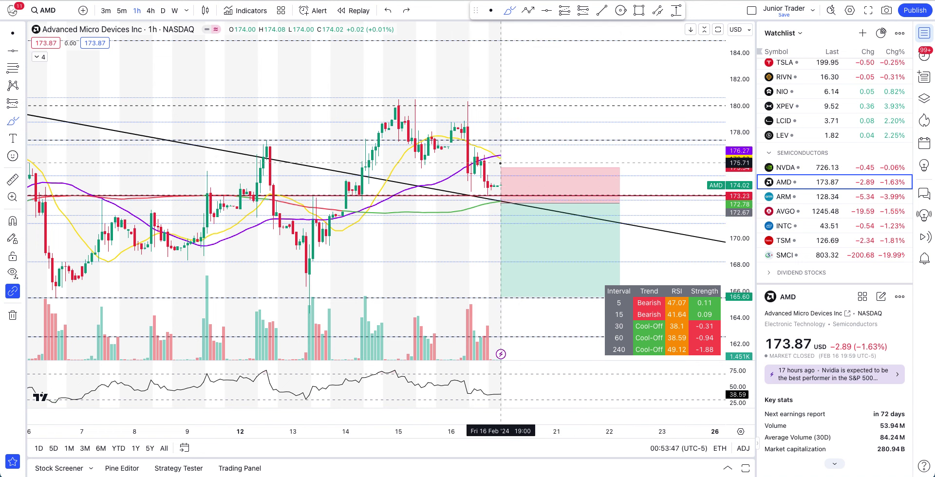
left_click_drag(502, 162, 561, 156)
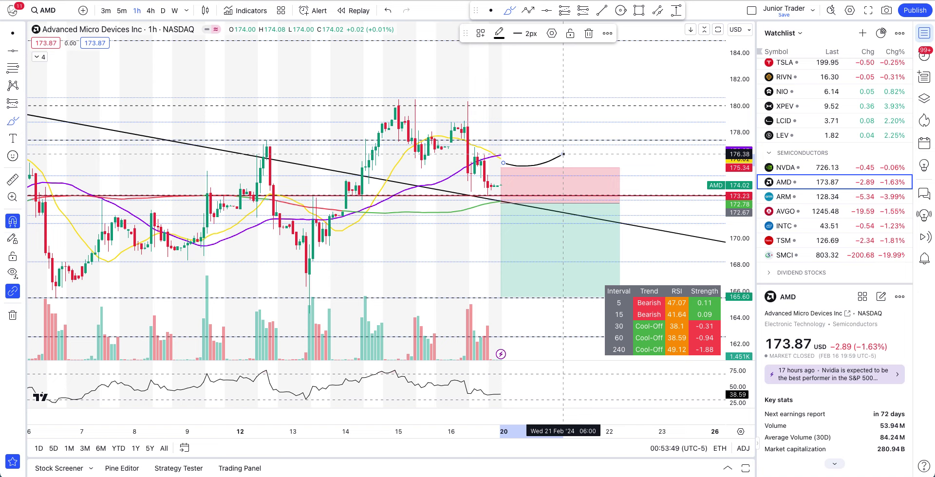
key("ctrl+z")
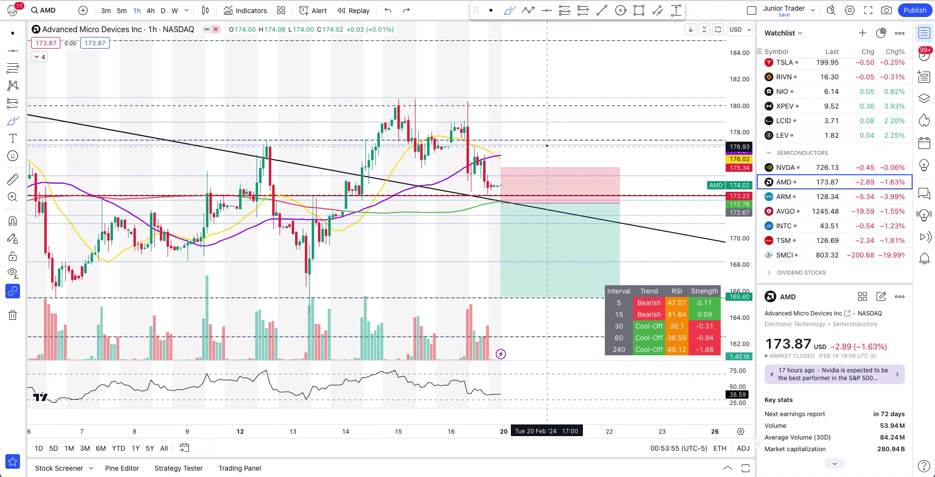
Brush a flat mark at the 177.4 level, a stroke rising through it and a falling path to about 170.94, undoing them all.
left_click_drag(507, 141, 565, 141)
left_click_drag(497, 156, 514, 119)
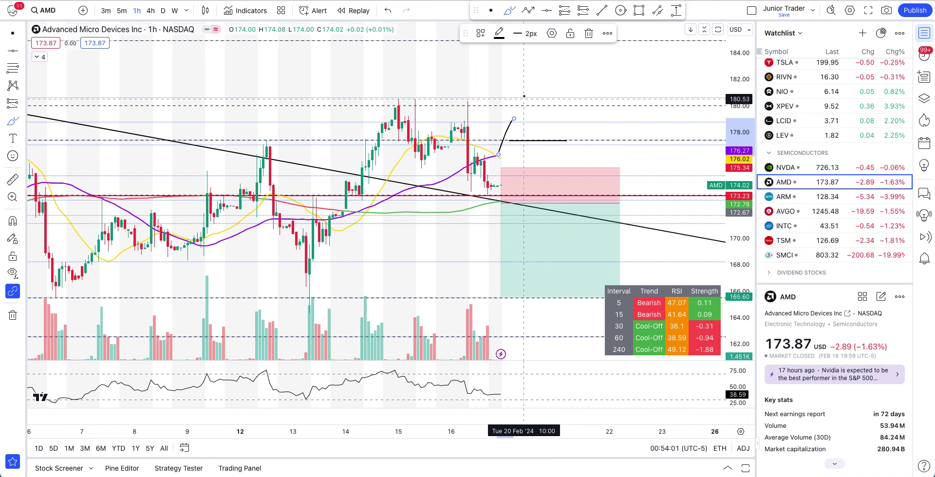
key("ctrl+z")
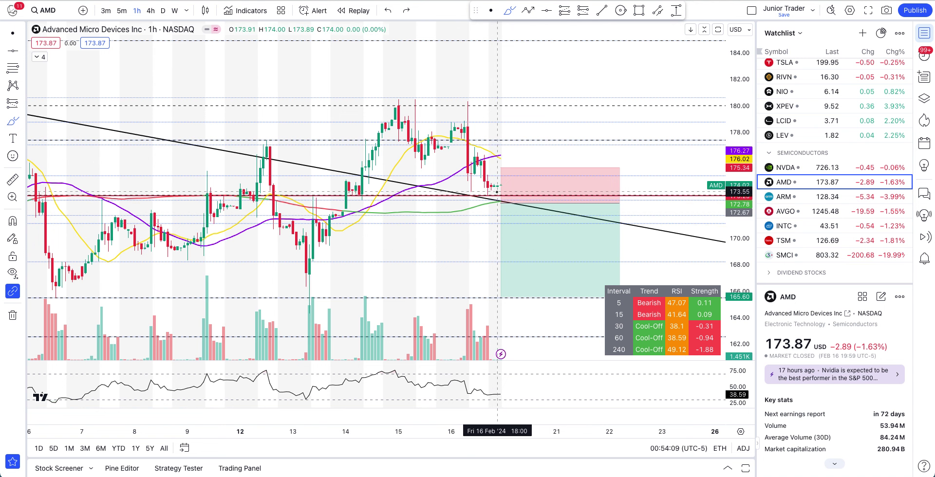
left_click_drag(496, 174, 523, 225)
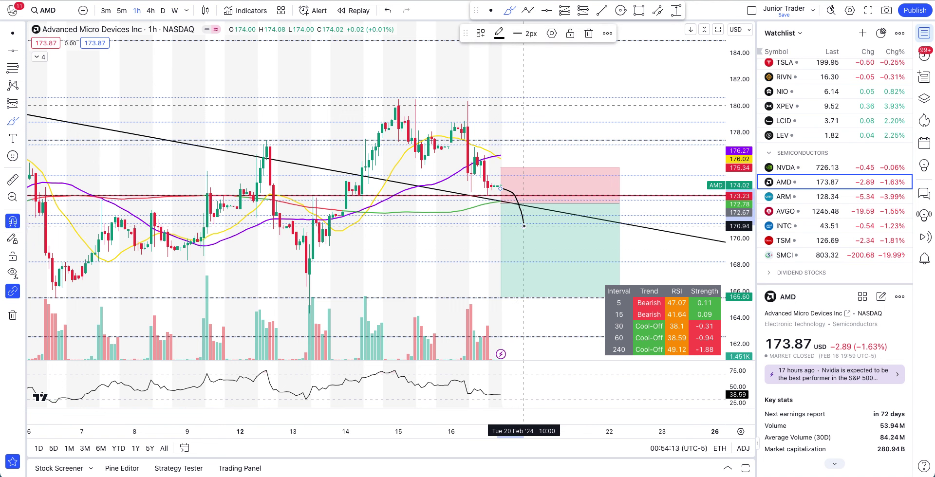
key("ctrl+z")
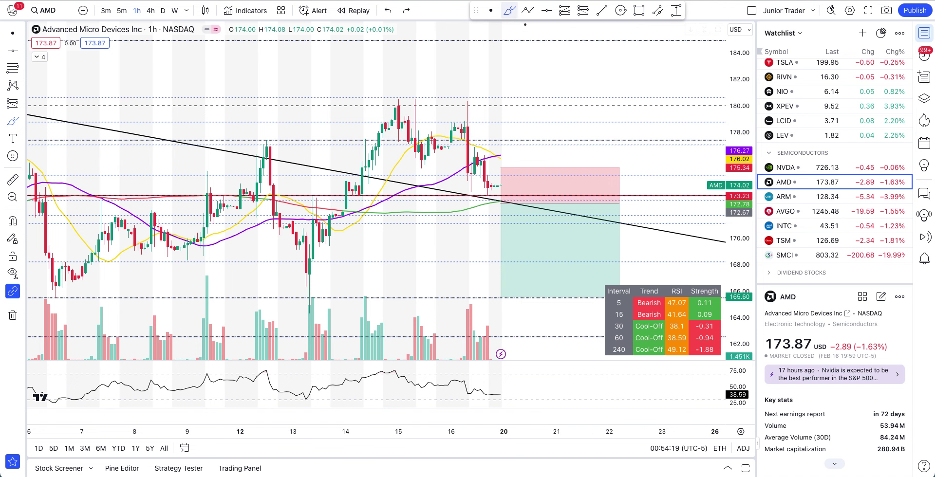
Place a long position after the last candle with entry at 177.55, target at 184.98 and stop at 175.86.
left_click(491, 11)
left_click_drag(477, 103, 463, 117)
left_click(564, 10)
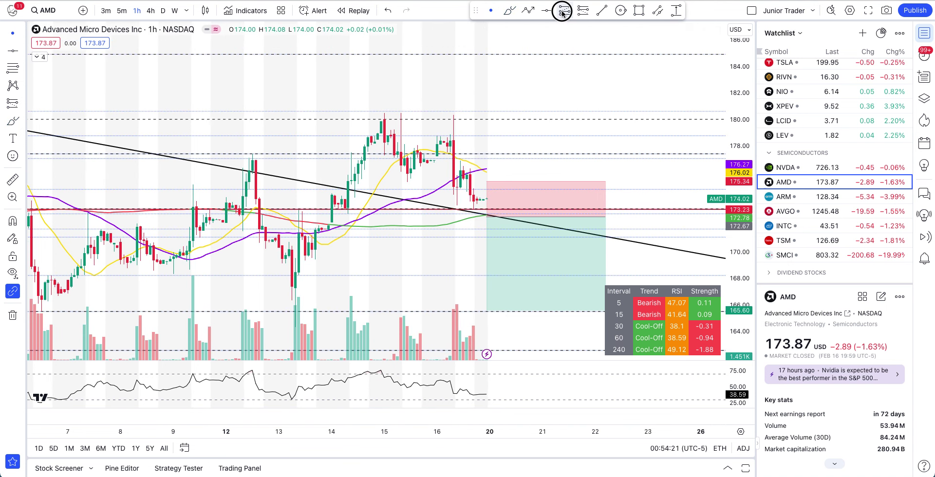
left_click(490, 152)
left_click_drag(490, 116, 490, 53)
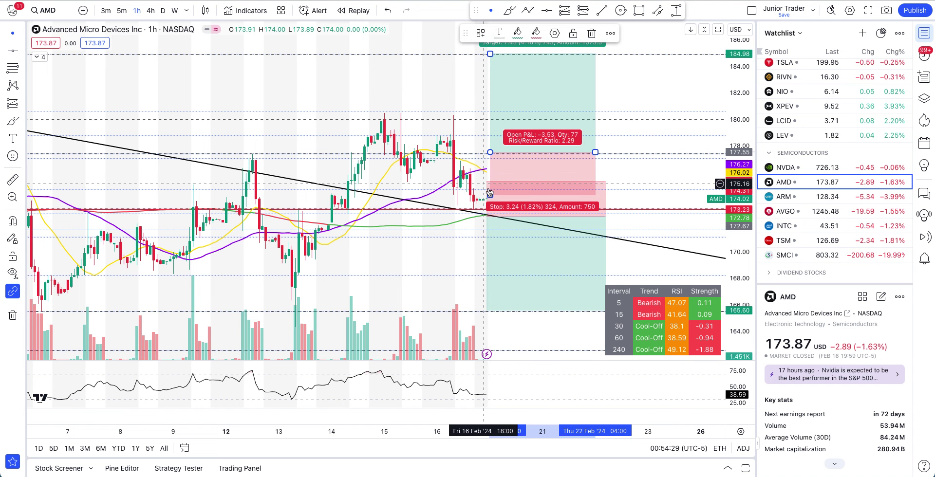
mouse_move(490, 192)
left_mouse_down()
mouse_move(495, 169)
mouse_move(495, 178)
left_mouse_up()
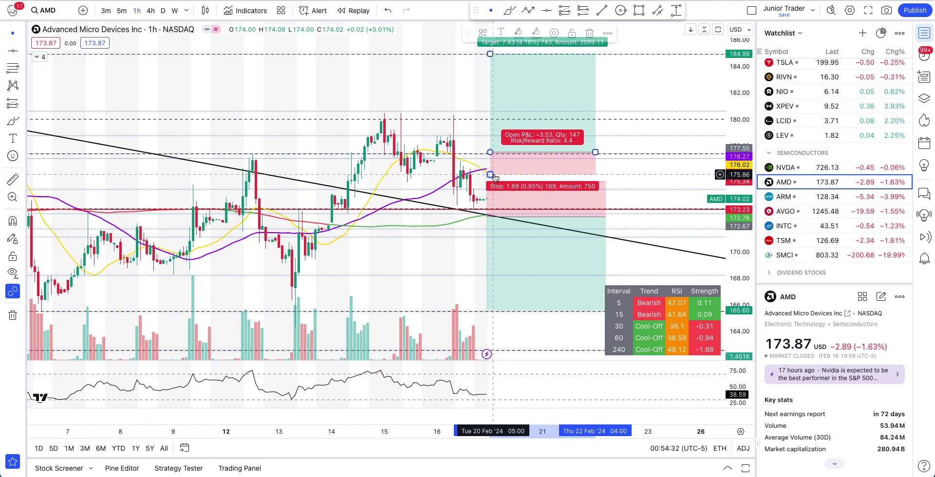
left_click(619, 131)
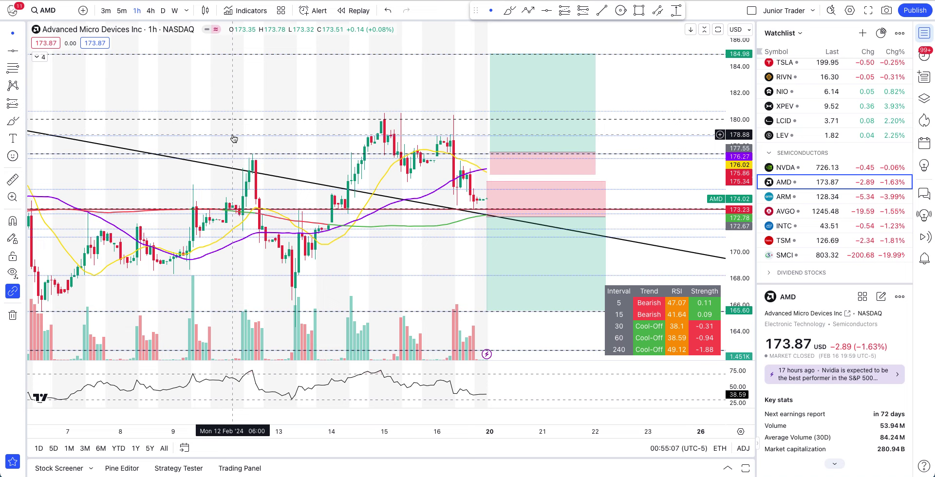
Switch the chart back to the daily timeframe and rescale it around the trend line and both positions.
left_click(163, 10)
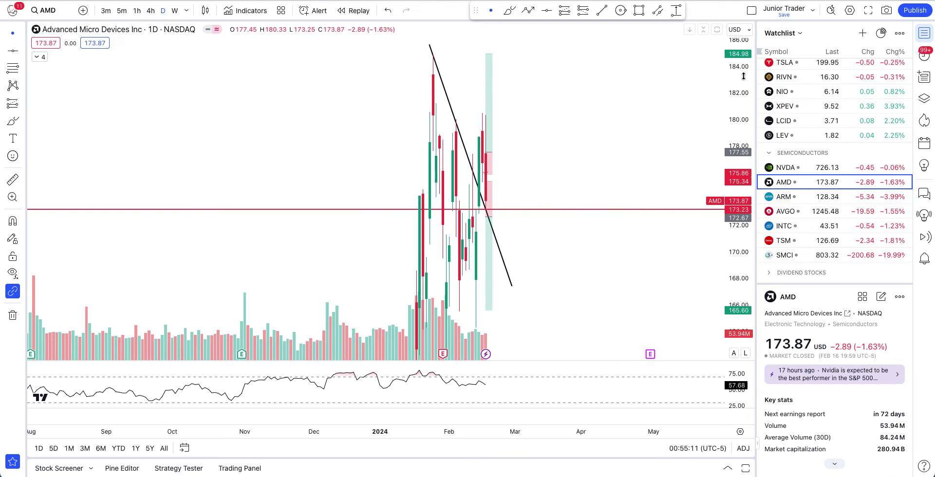
left_click_drag(743, 251, 744, 277)
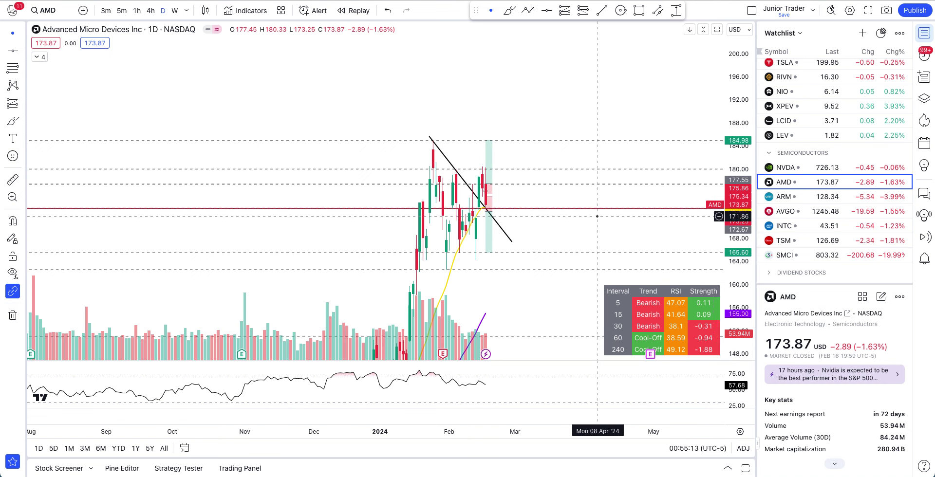
left_click_drag(486, 87, 576, 64)
scroll(575, 64, "up", 5)
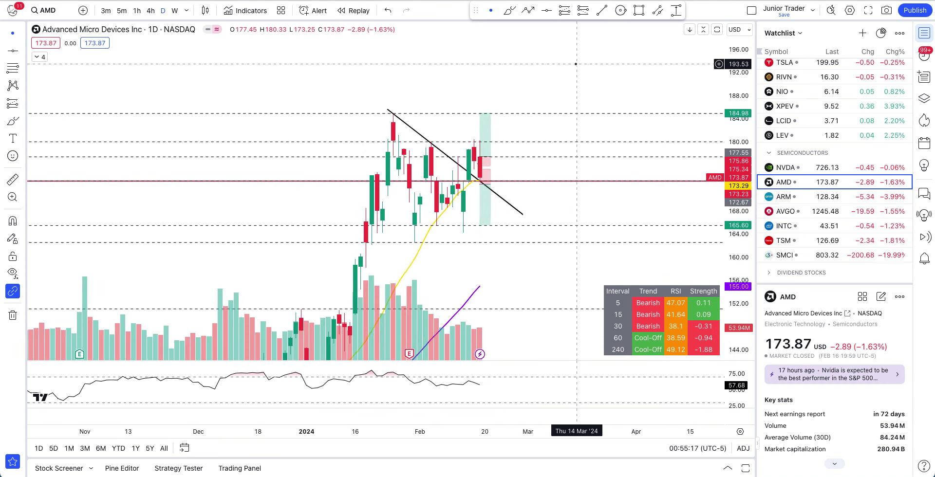